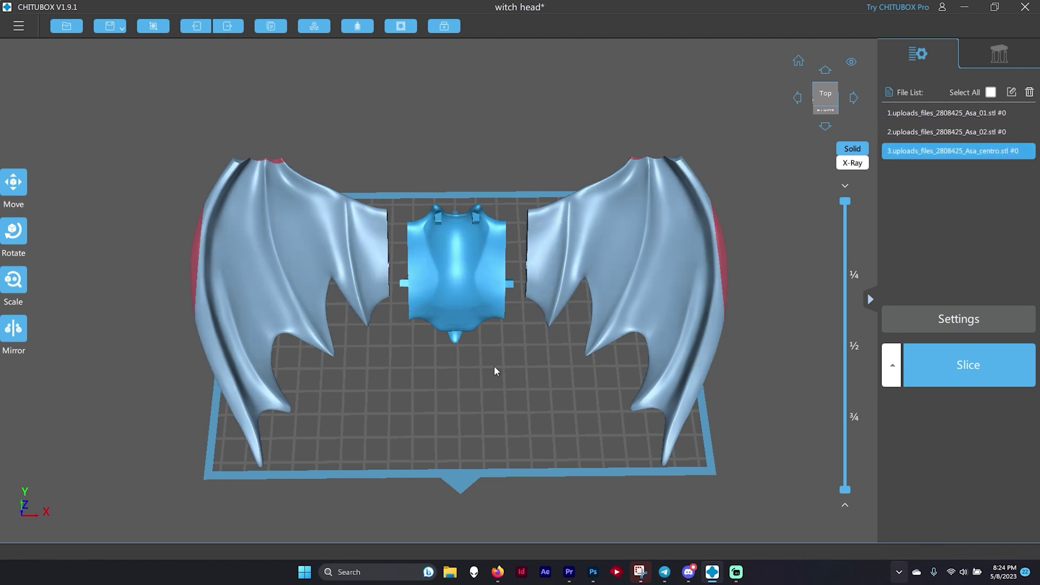
left_click_drag(521, 366, 514, 391)
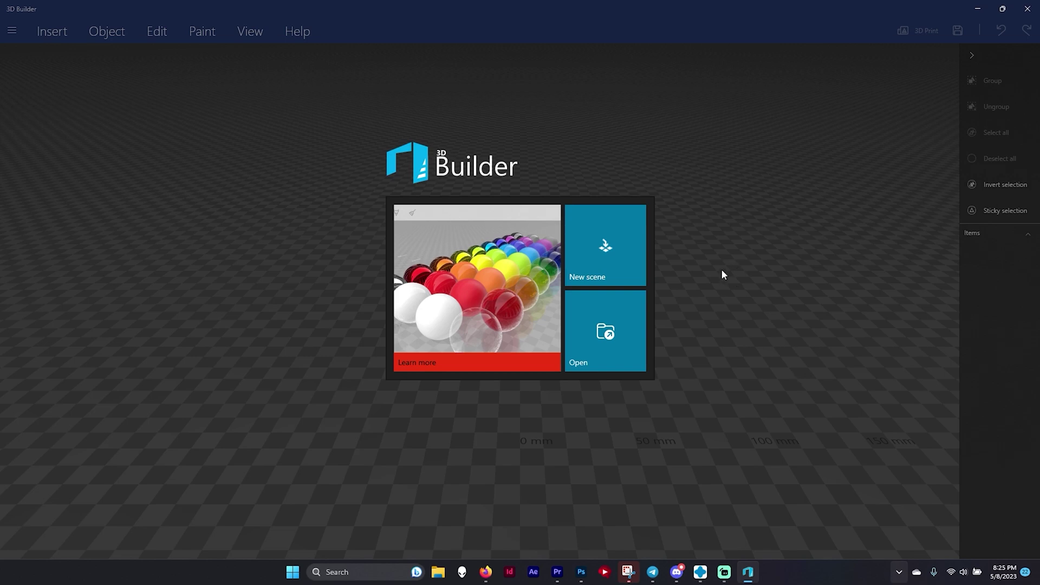
Step: Load HAIR_BACK, HAIR_LEFT, HAIR_RIGHT, HAIR_SIDEBRN_LEFT and HEAD from the SeperatSTLs folder and import them in millimetres
left_click(601, 333)
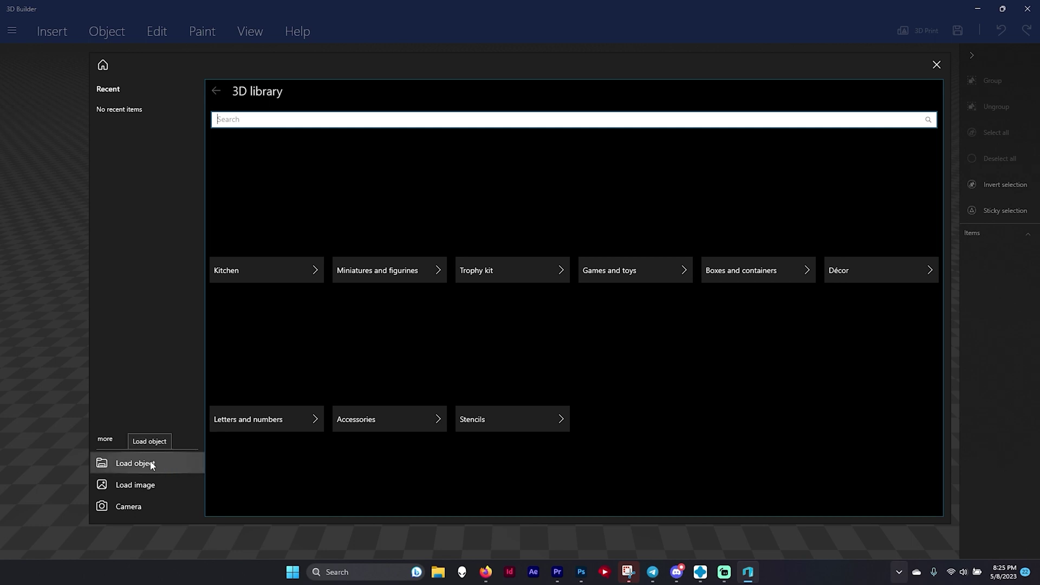
left_click(135, 463)
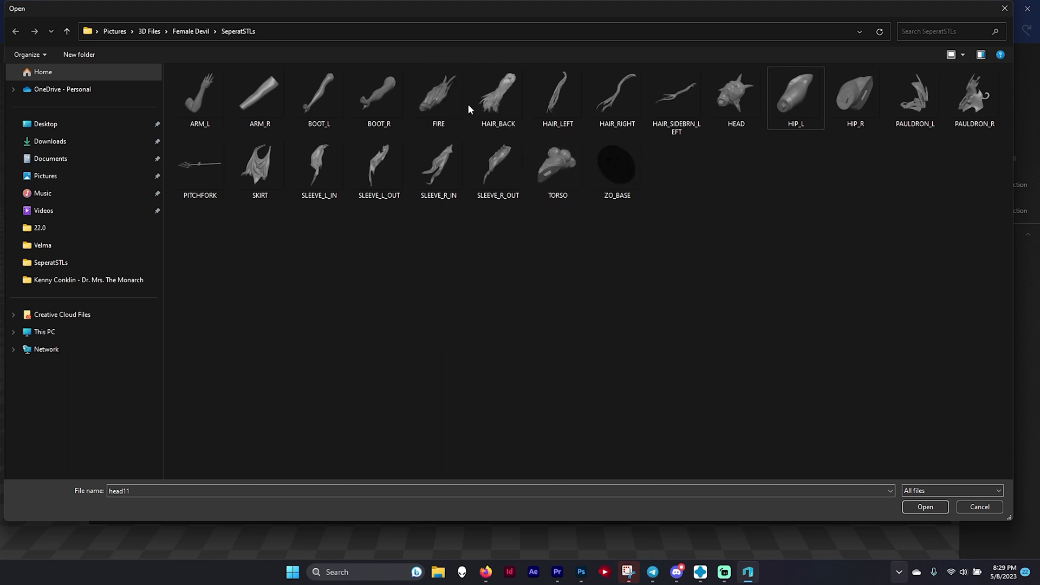
left_click_drag(467, 103, 730, 105)
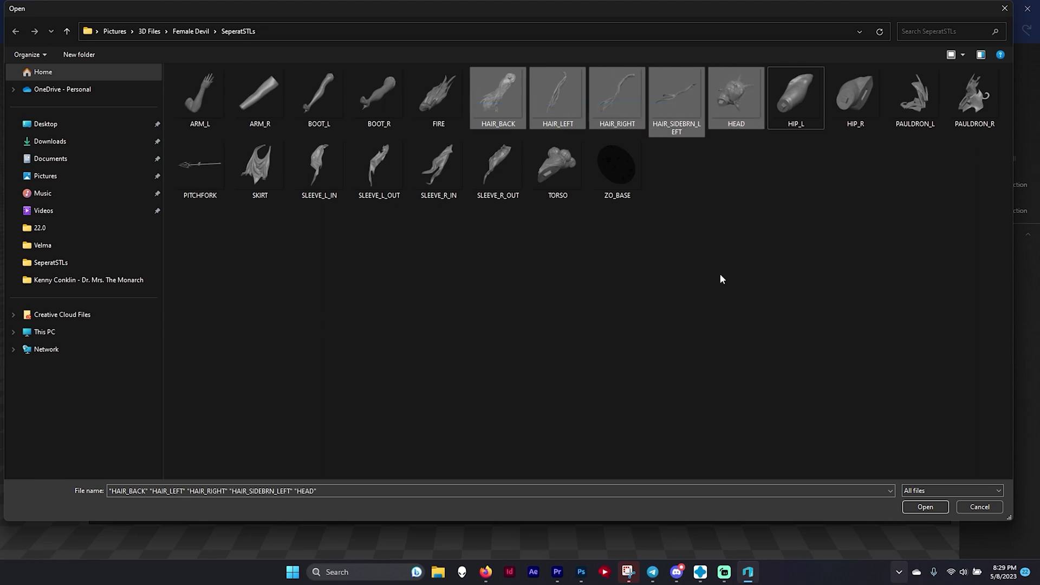
left_click(925, 507)
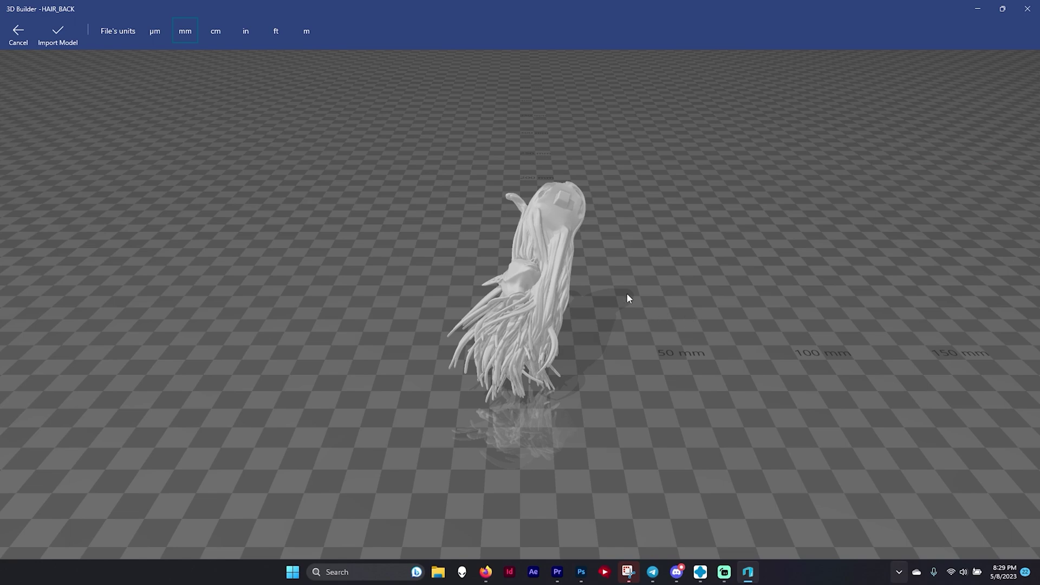
left_click_drag(626, 293, 584, 324)
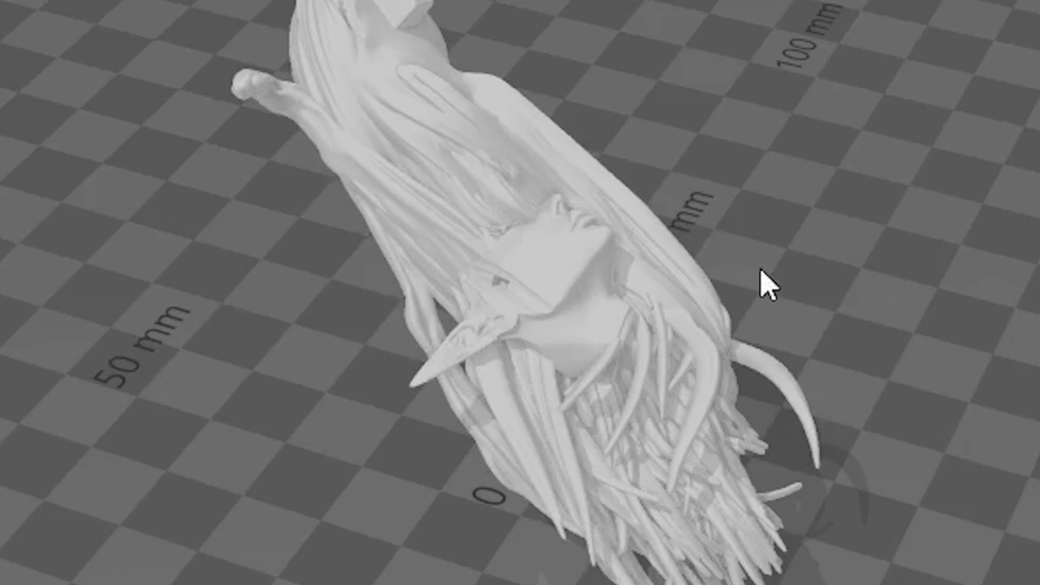
left_click_drag(766, 283, 558, 441)
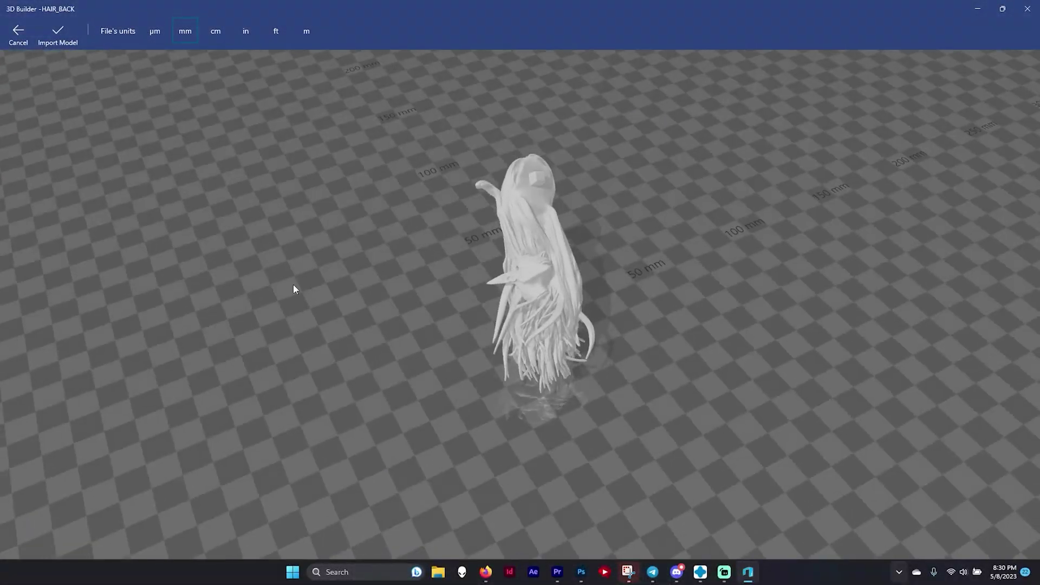
left_click(59, 36)
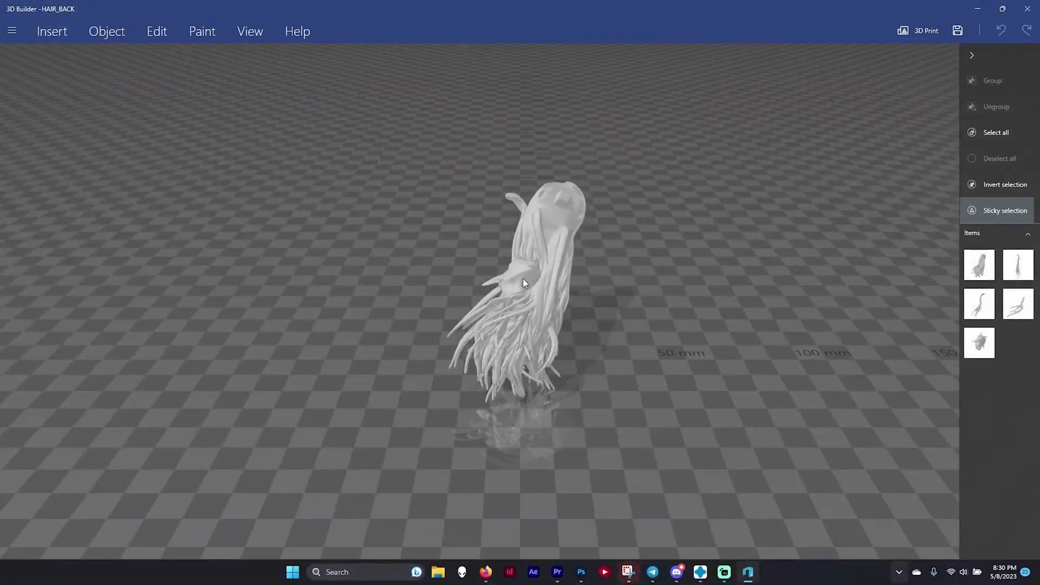
Step: Pull the head out of the hair to about X -31, Y 48 mm and move a long hair strand to the back hair's other side
left_click(523, 282)
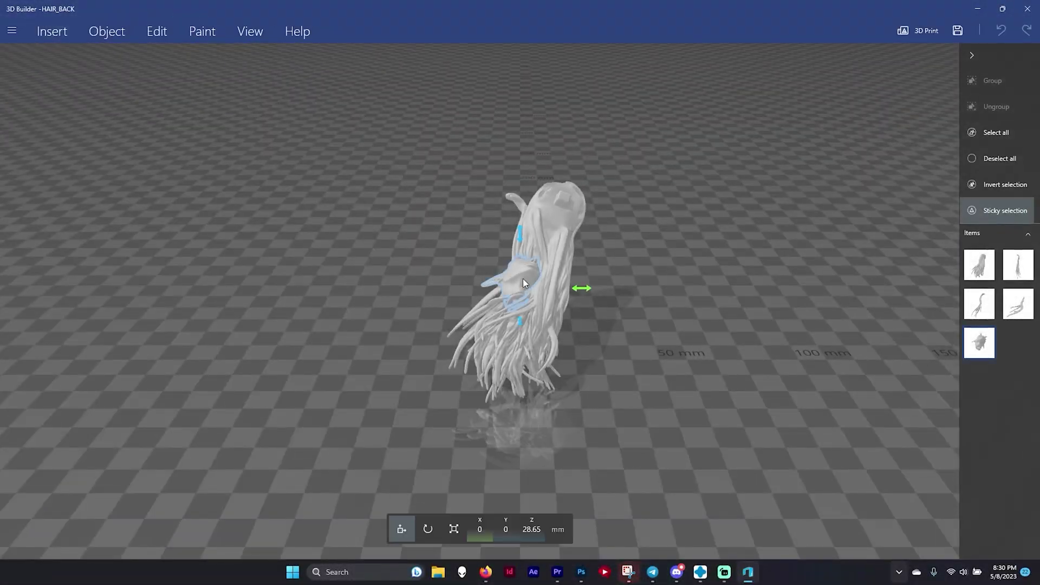
left_click_drag(523, 281, 433, 222)
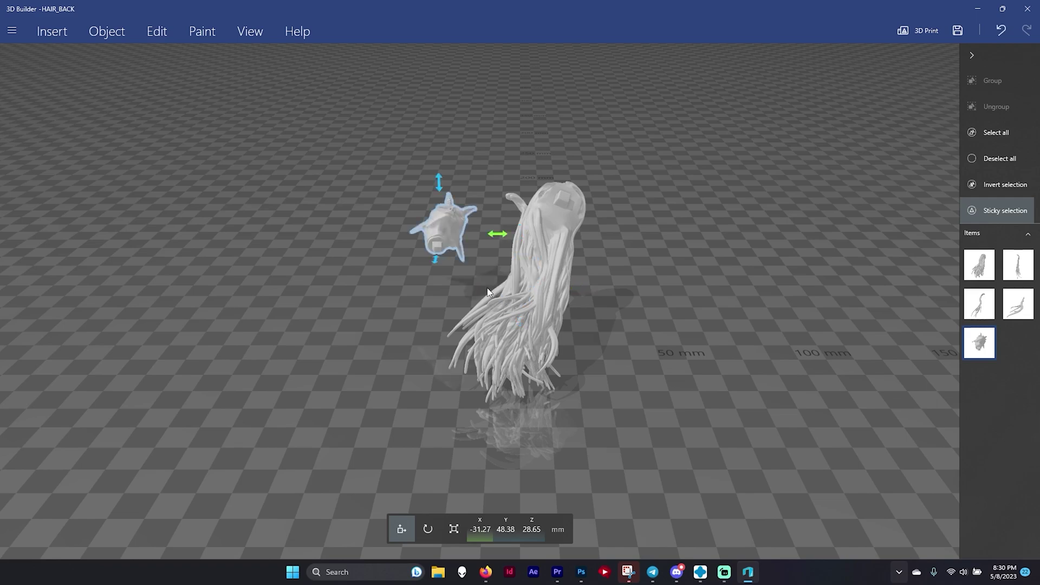
left_click_drag(492, 291, 627, 312)
left_click(501, 201)
left_click_drag(502, 202, 645, 209)
left_click_drag(554, 205, 787, 313)
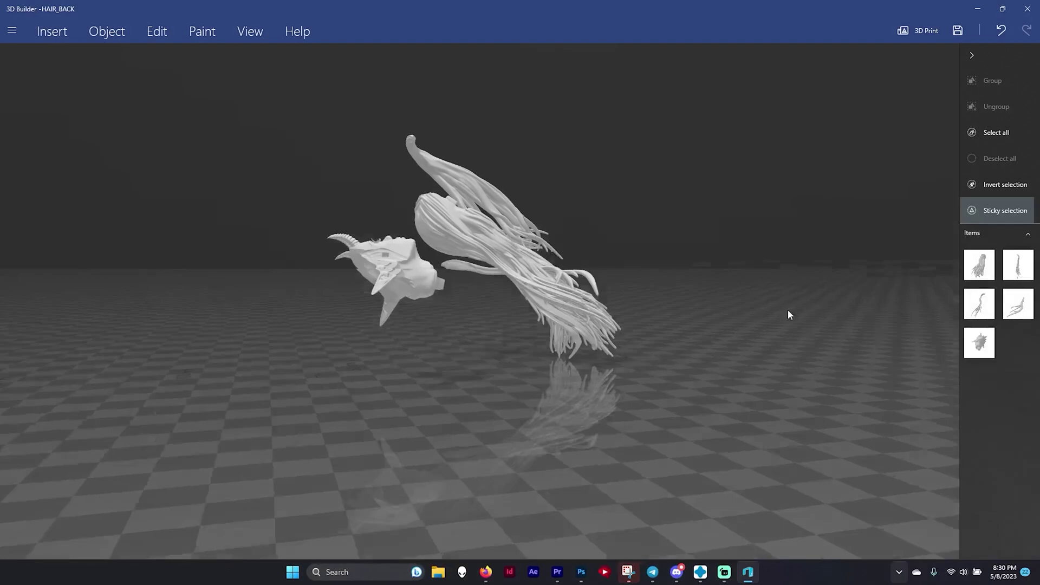
Step: Move the sideburn hair strand away to about X -76 mm, add the head to the selection and shift both together
left_click(488, 305)
left_click_drag(487, 304, 373, 401)
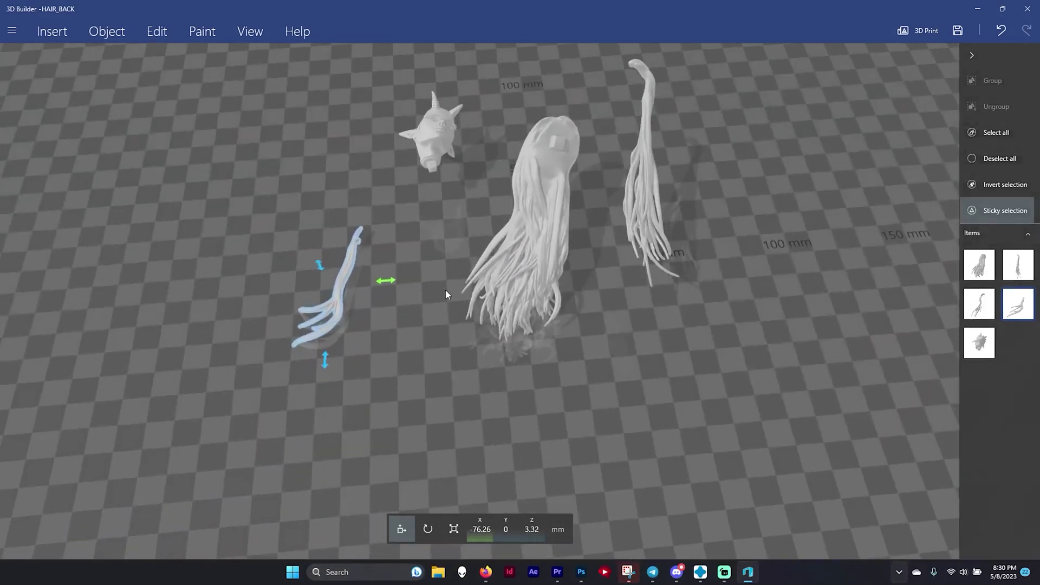
left_click(435, 138)
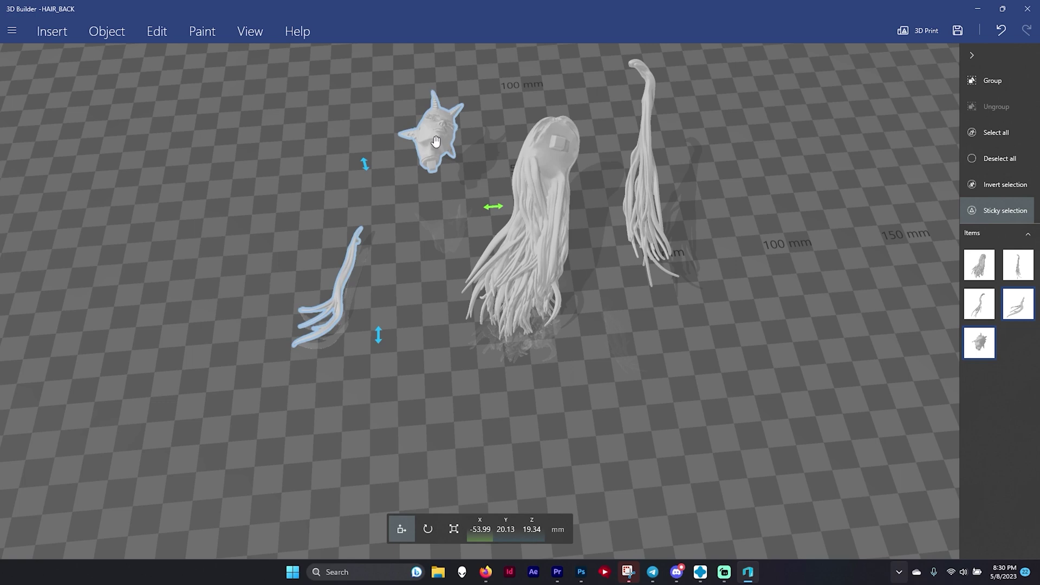
left_click_drag(434, 138, 373, 150)
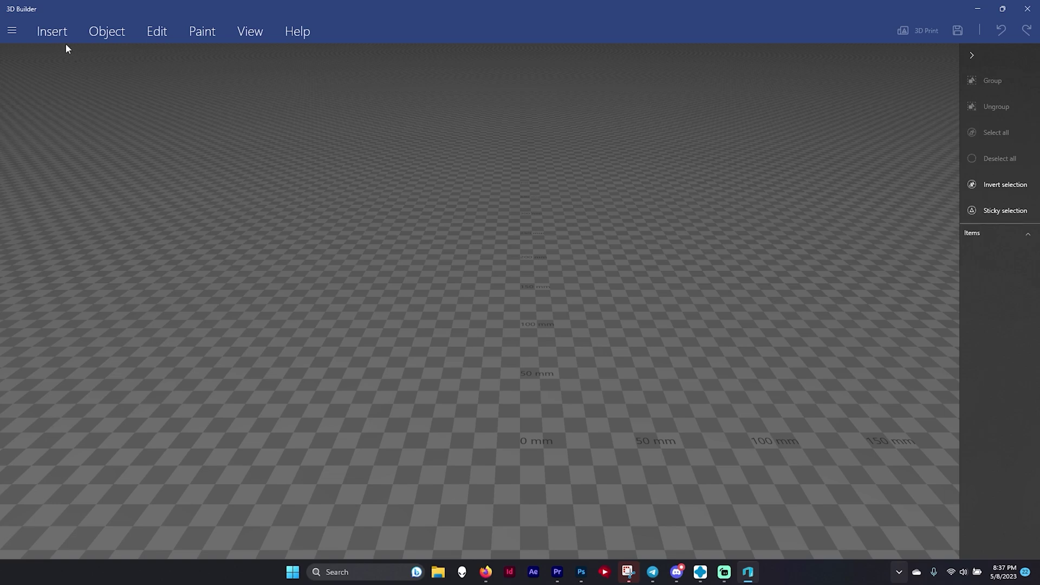
Step: Add uploads_files_2808425_Asa_01, Asa_02 and Asa_centro from the Count Duckula folder to the empty scene and import them in millimetres
left_click(57, 32)
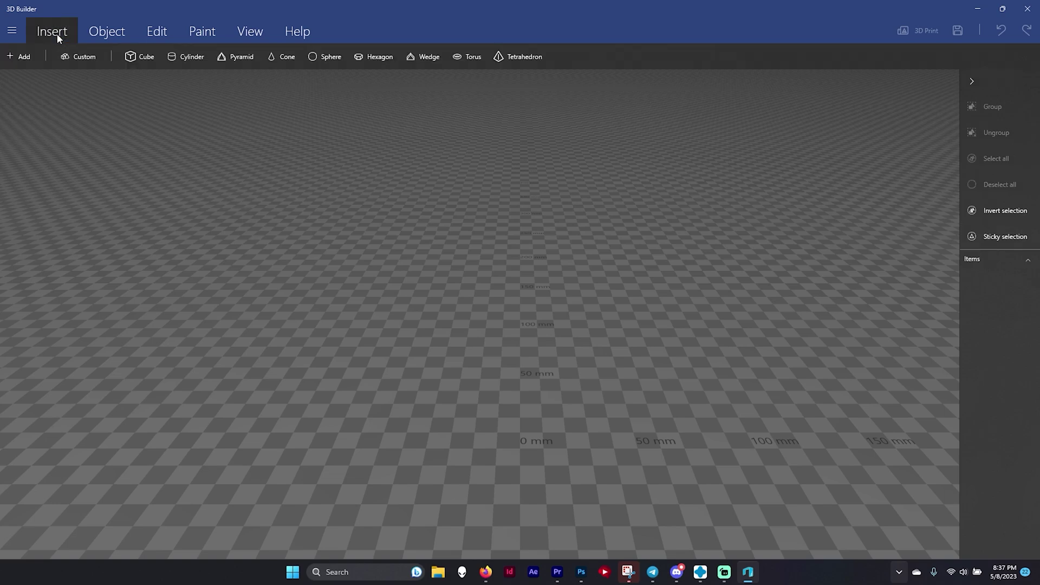
left_click(23, 57)
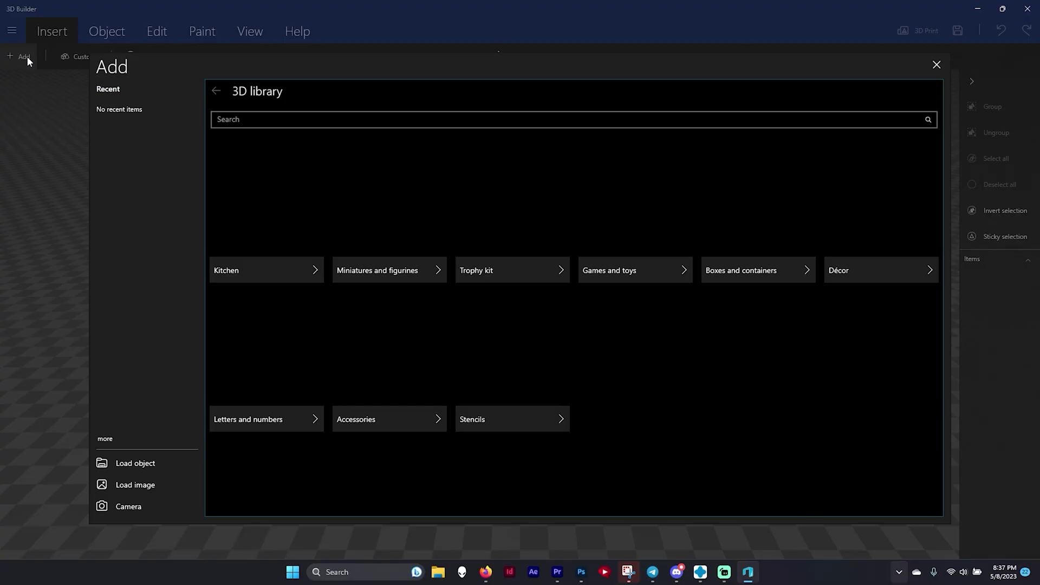
left_click(152, 461)
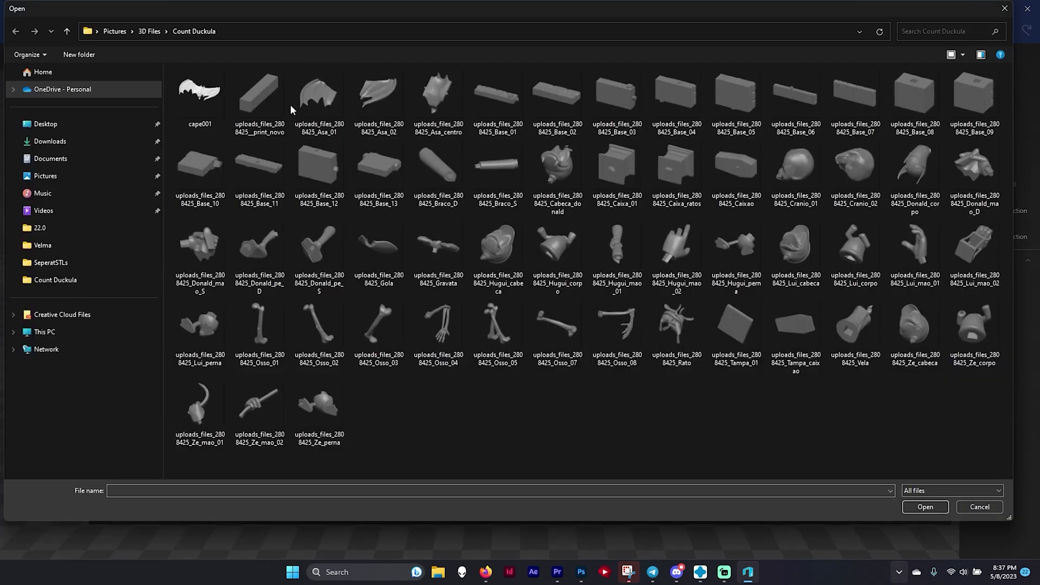
left_click_drag(290, 104, 424, 154)
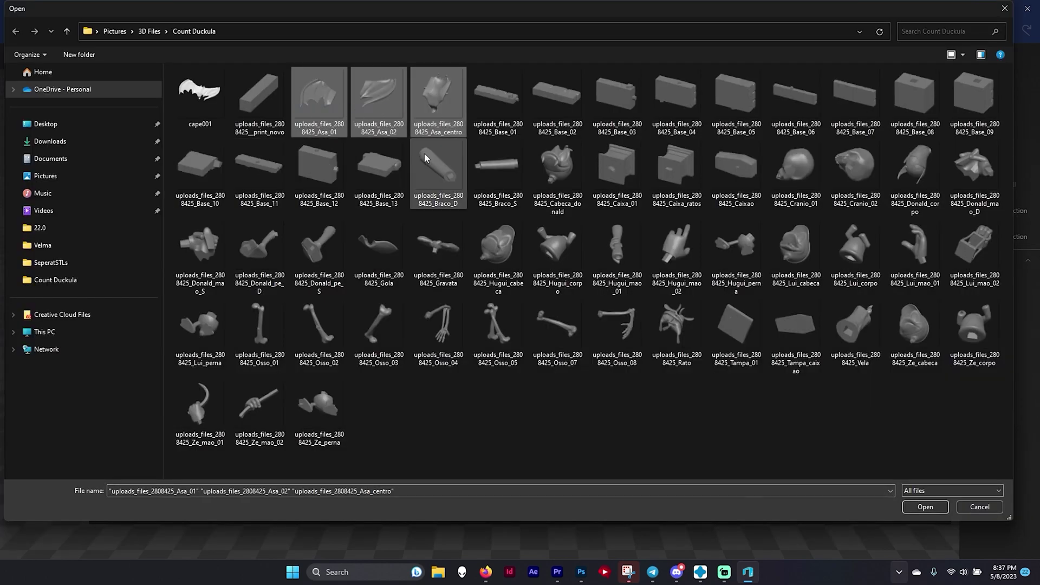
left_click(925, 507)
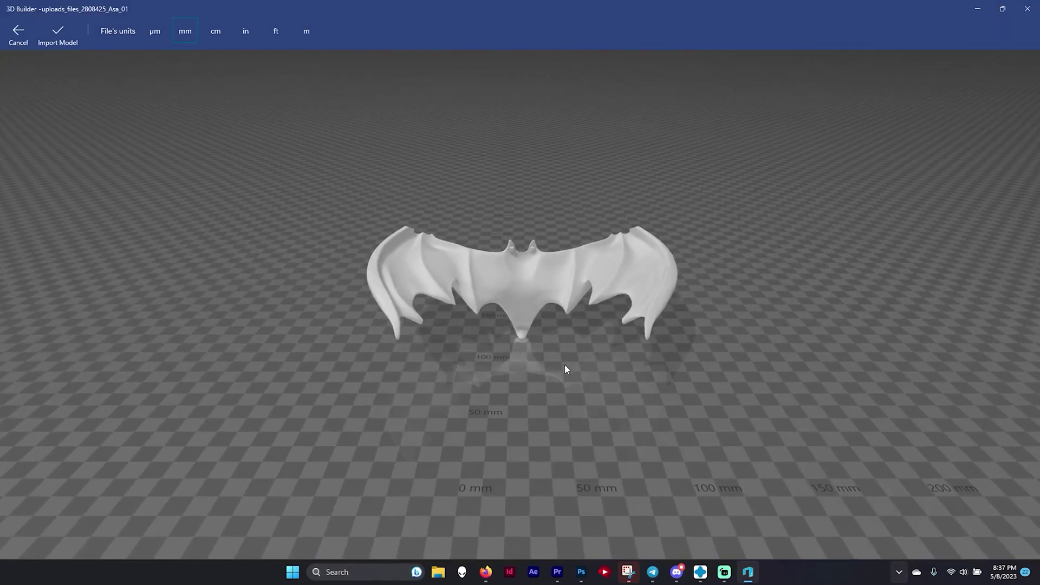
left_click_drag(565, 369, 561, 419)
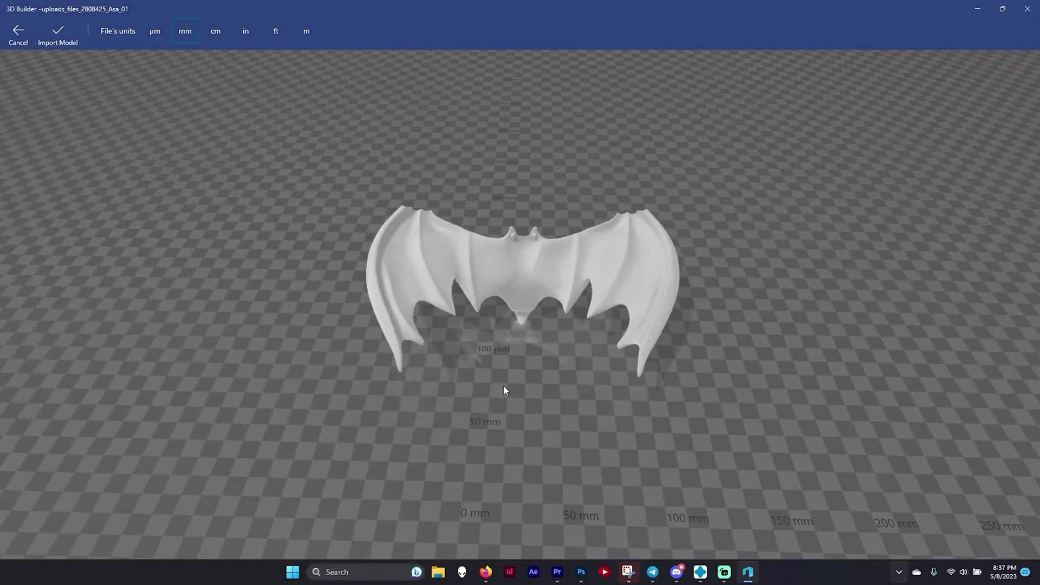
left_click(59, 42)
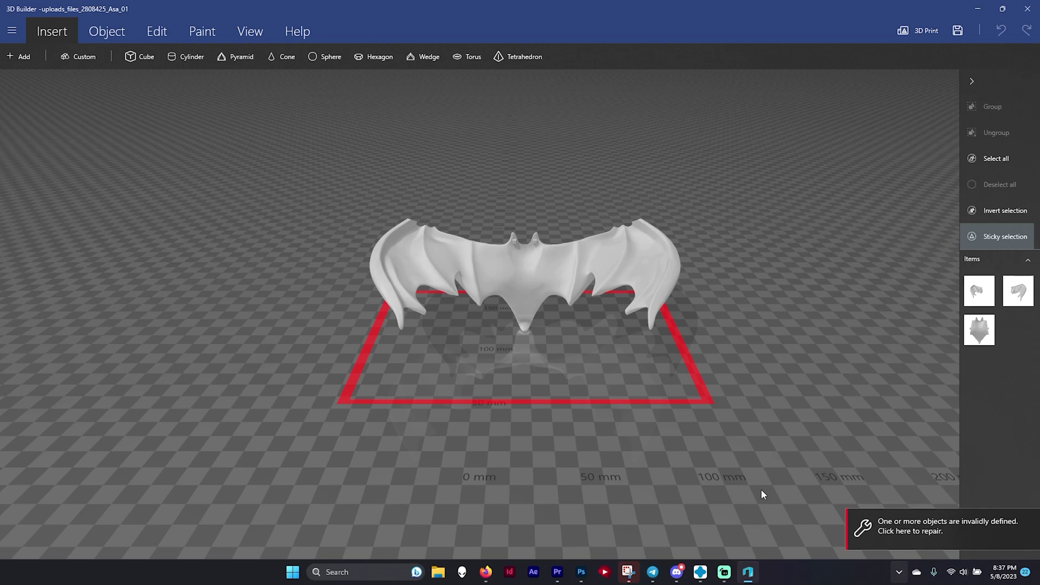
Step: Repair the invalidly defined objects and group all three cape parts into a single item
left_click(895, 531)
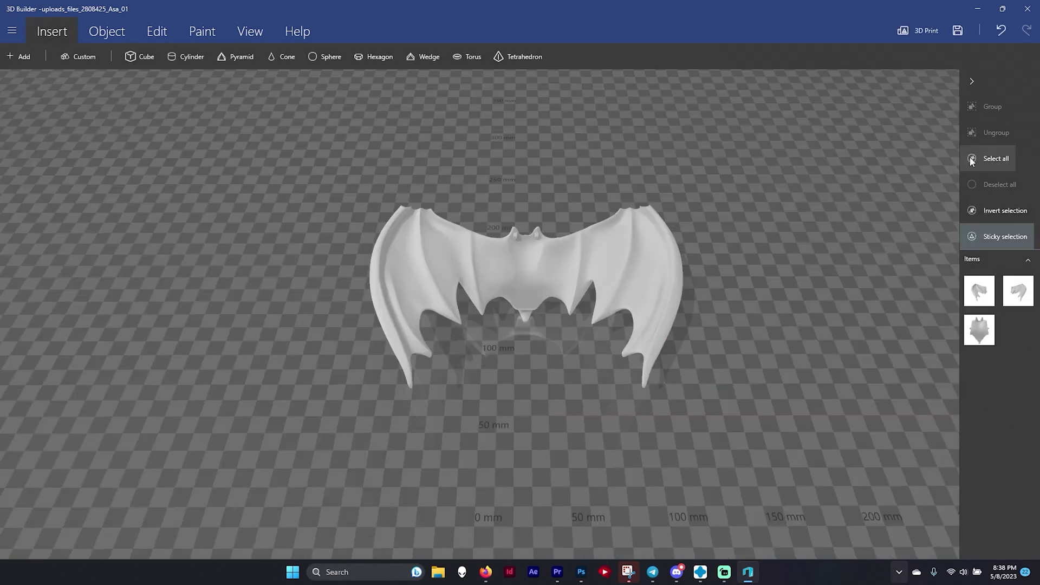
left_click(967, 160)
scroll(558, 417, "up", 5)
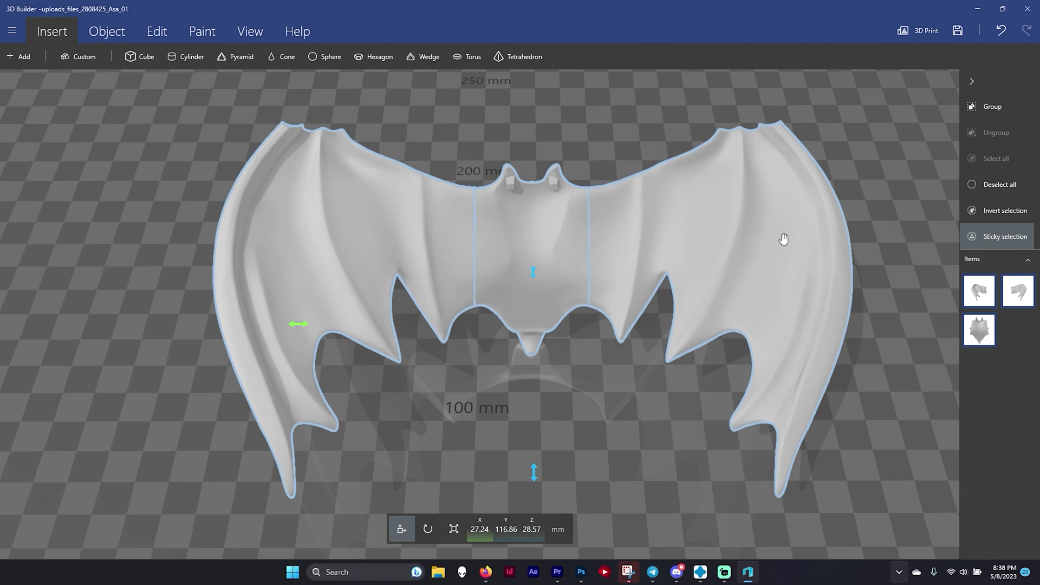
left_click(990, 109)
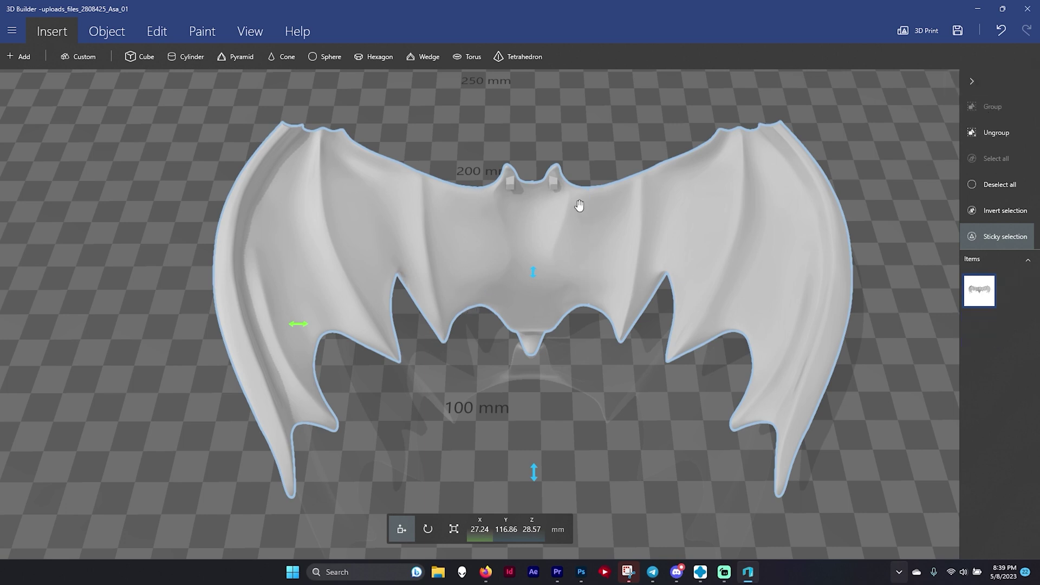
key("ctrl+z")
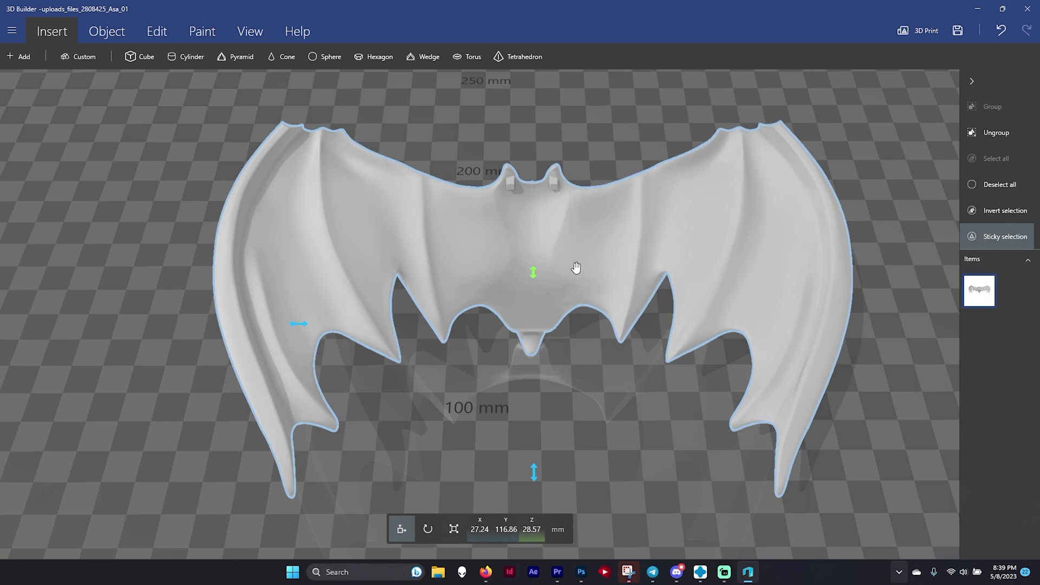
Step: Save the grouped cape as a new file in STL format named cape001 in the Count Duckula folder
left_click(12, 34)
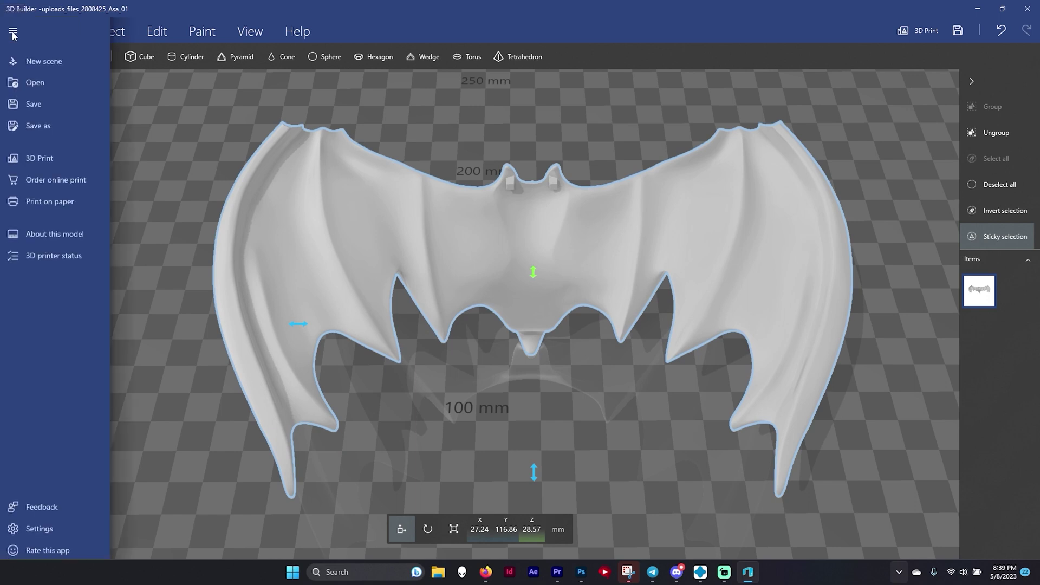
left_click(48, 124)
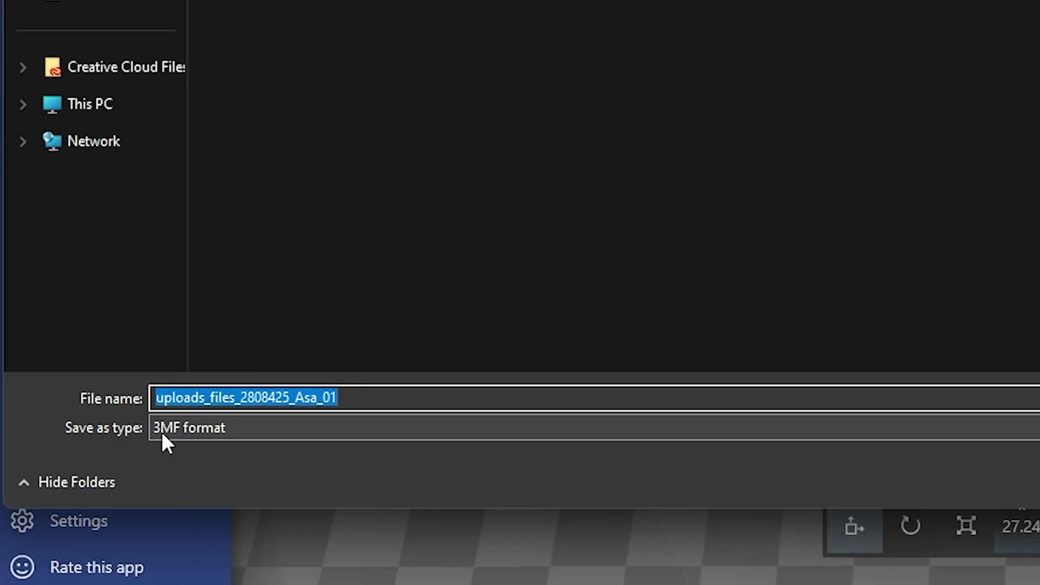
left_click(216, 429)
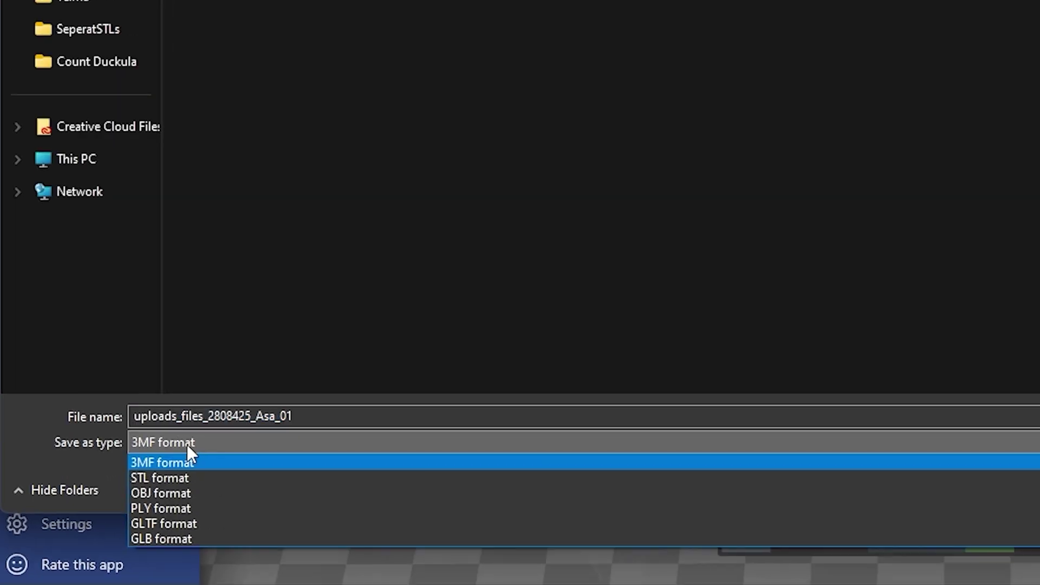
left_click(177, 477)
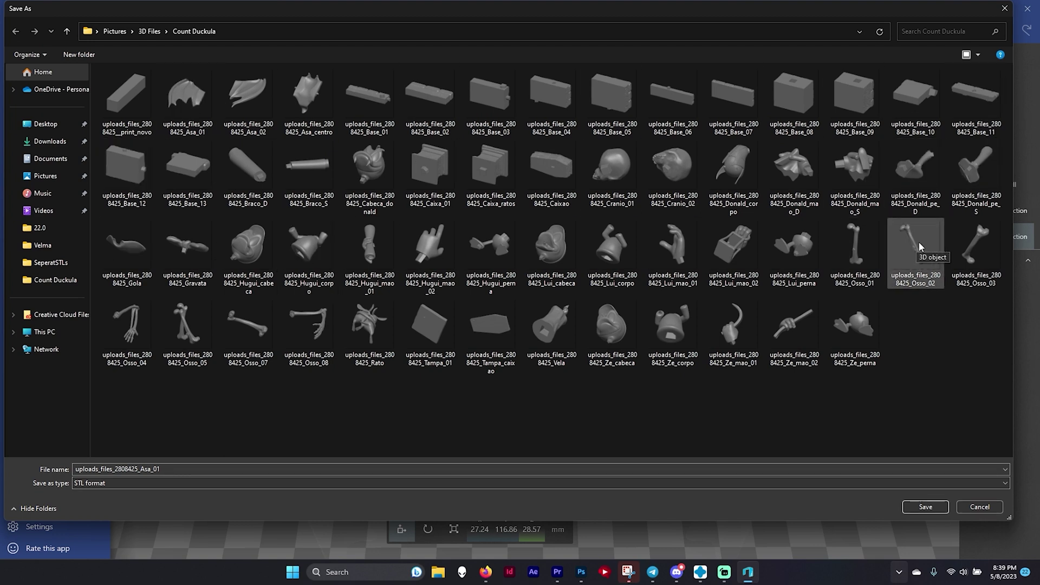
double_click(184, 468)
type("cape001")
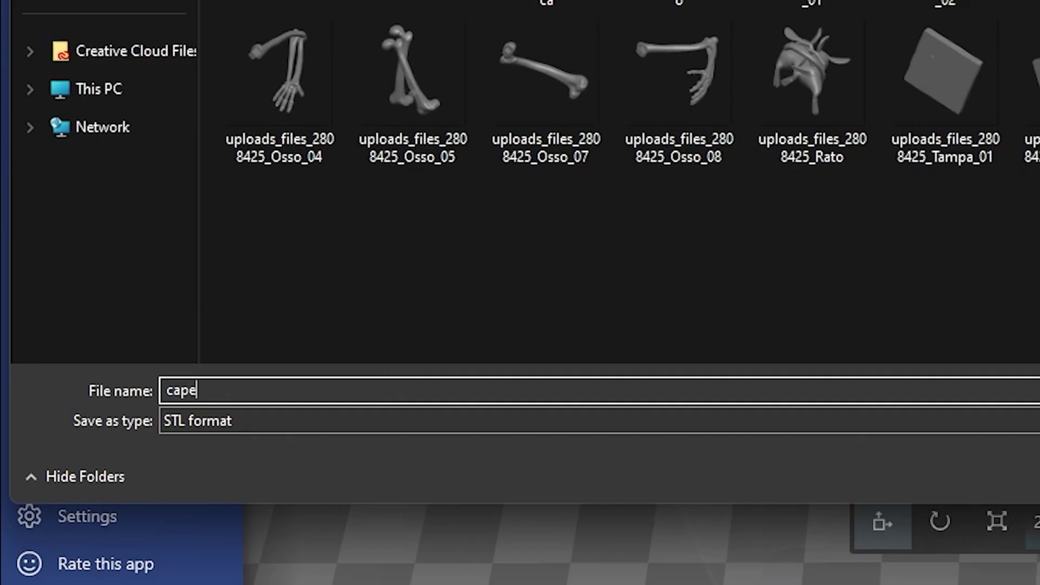
key("Return")
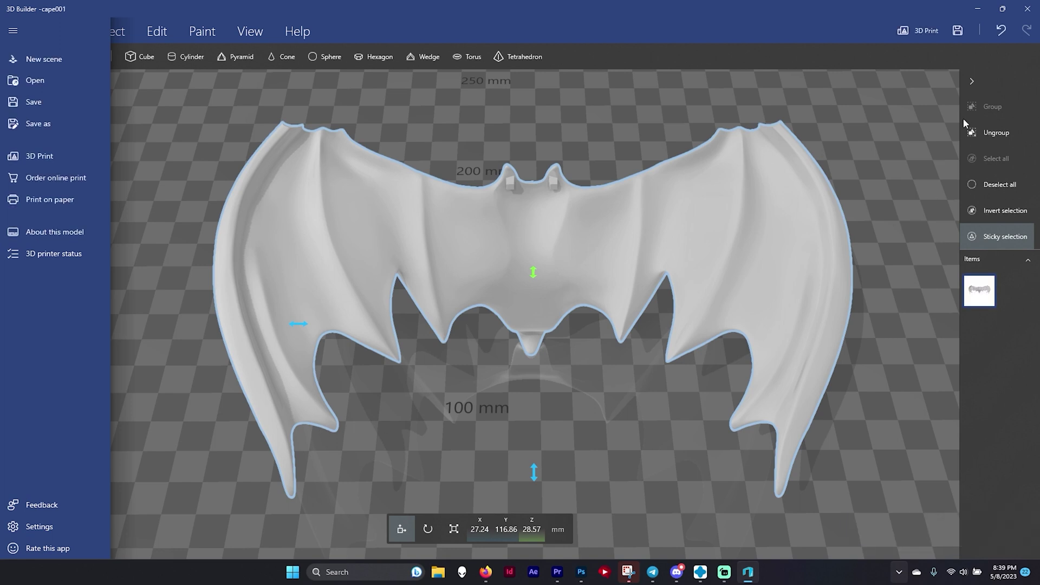
Step: Switch to CHITUBOX, open cape001 from the Count Duckula folder and view the combined cape from the side
left_click(700, 573)
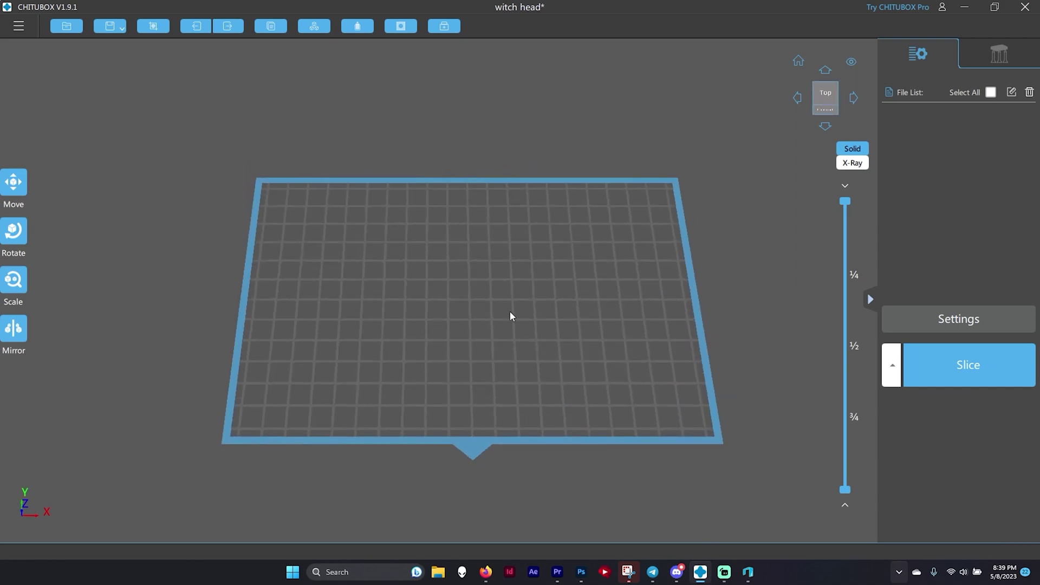
left_click(67, 26)
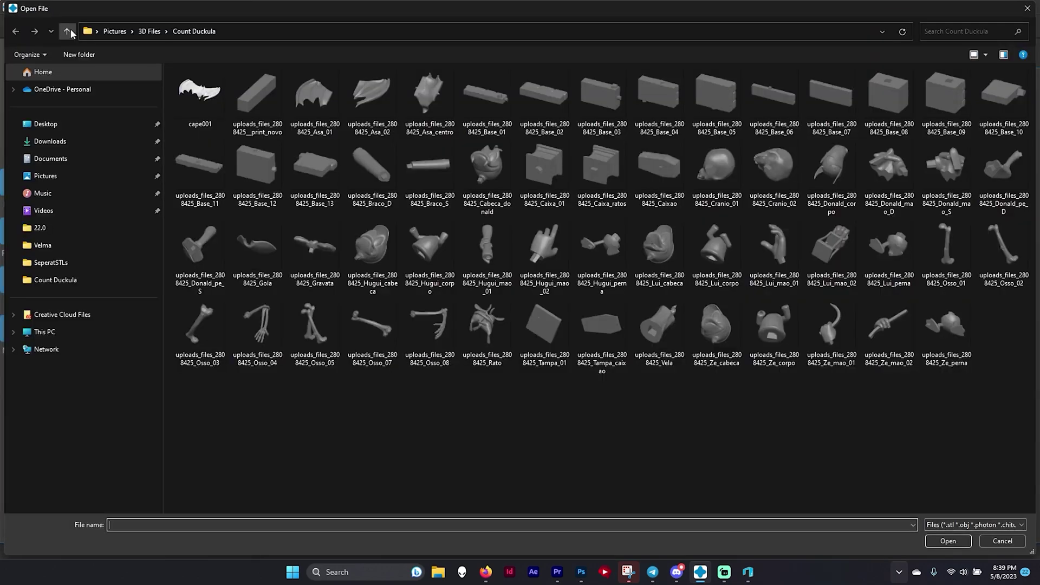
double_click(200, 98)
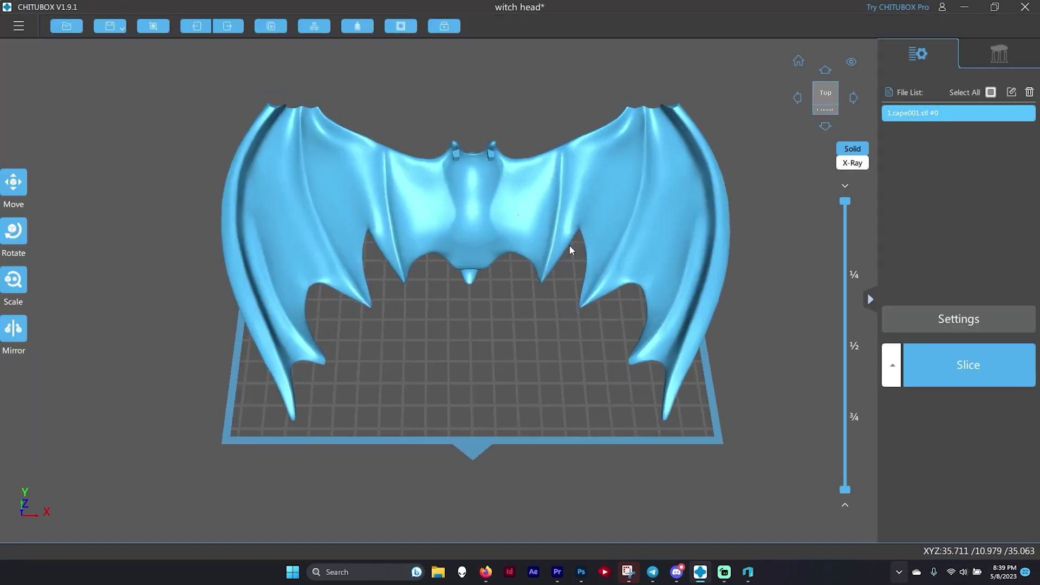
left_click_drag(570, 250, 424, 310)
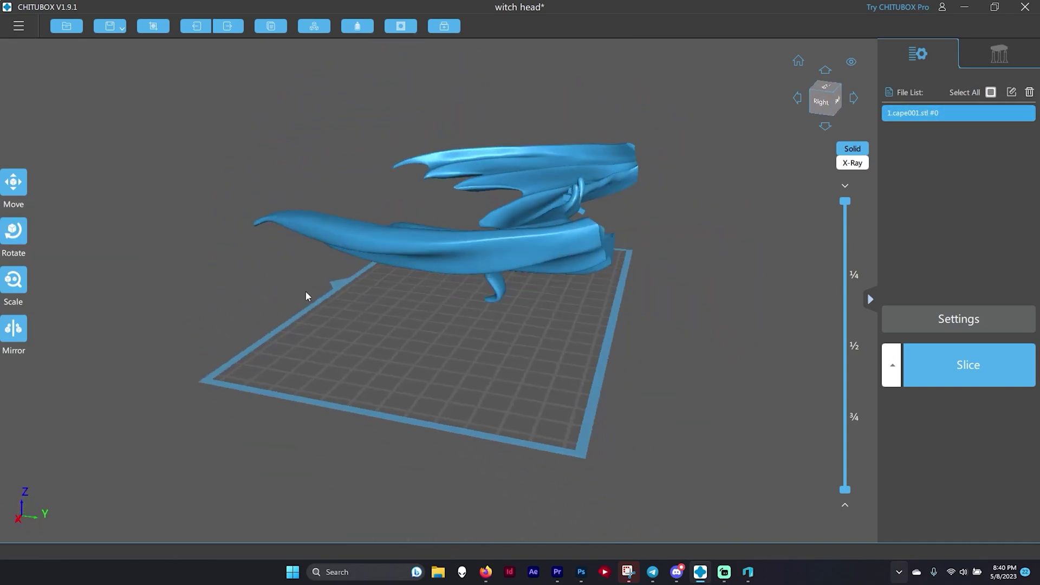
Step: Examine the combined cape from the front
left_click(13, 231)
left_click_drag(448, 186, 435, 191)
left_click(490, 340)
left_click_drag(490, 340, 607, 364)
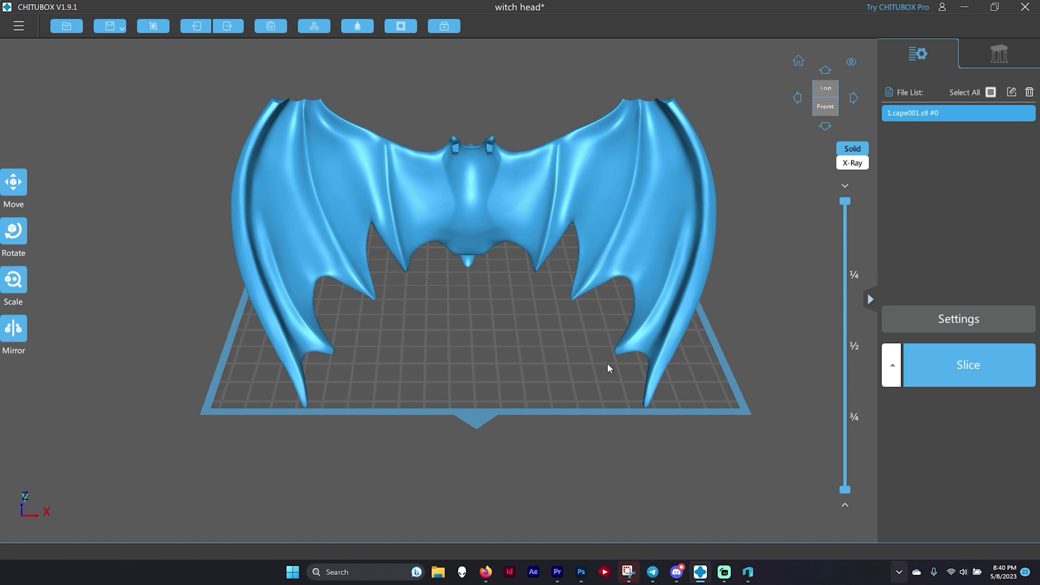
Step: Switch to 3D Builder and load uploads_files_2880477_Messias_Scrap_008, Scrap_009 and Scrap_0010 from the Velma folder
key("alt+Tab")
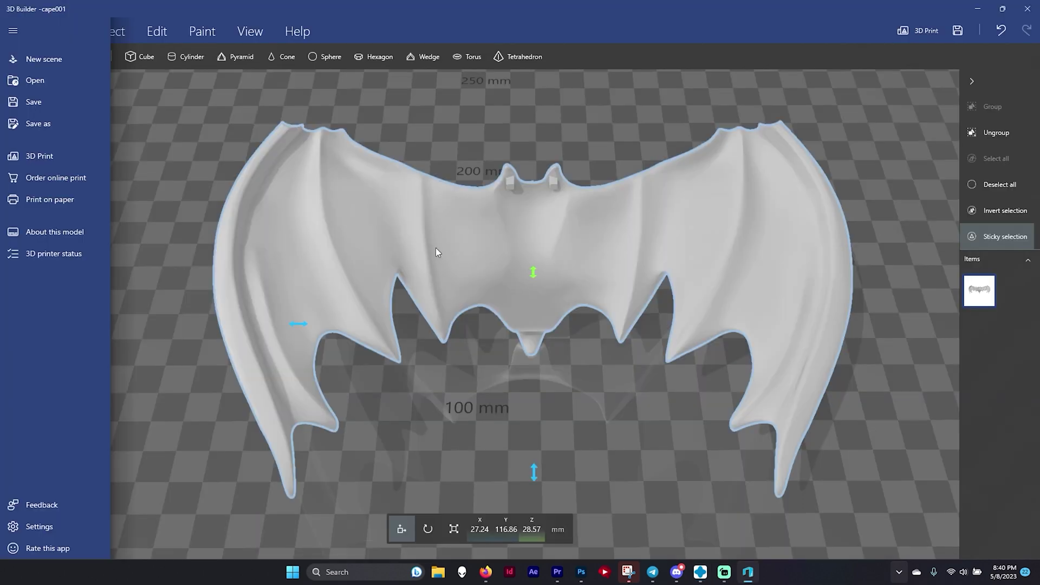
left_click(544, 265)
left_click(52, 31)
left_click(21, 56)
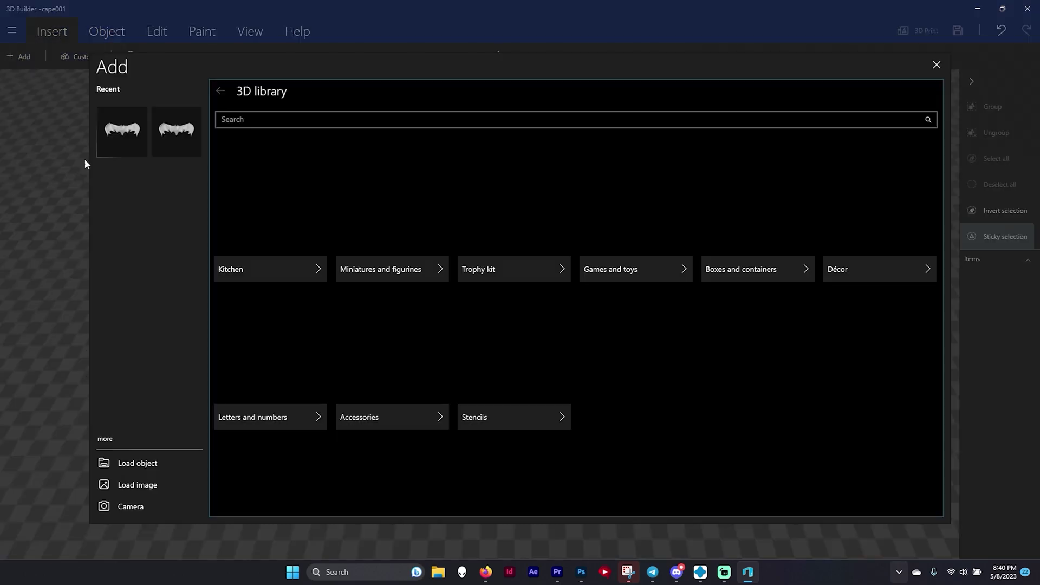
left_click(149, 466)
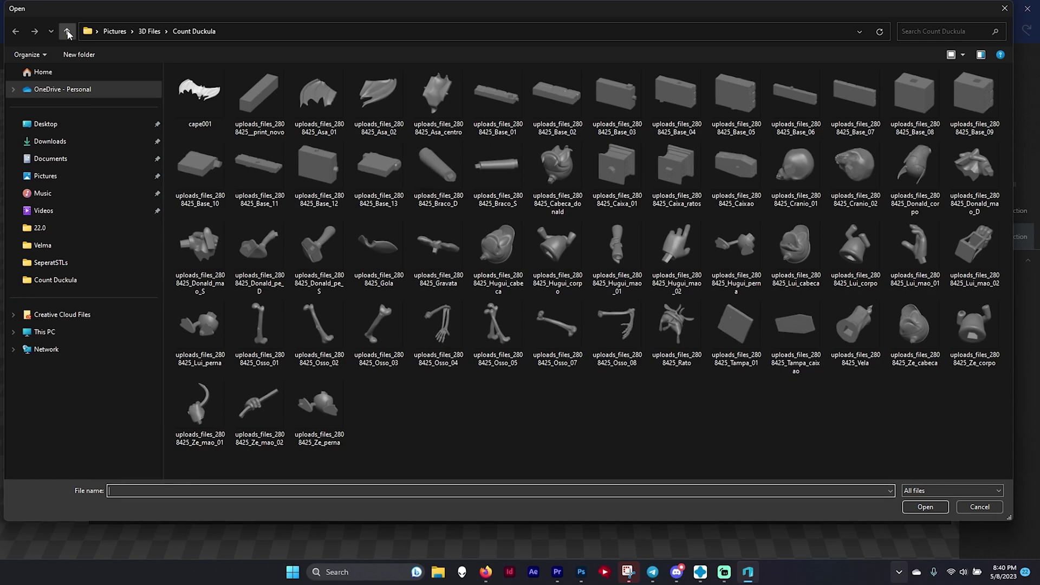
left_click(68, 32)
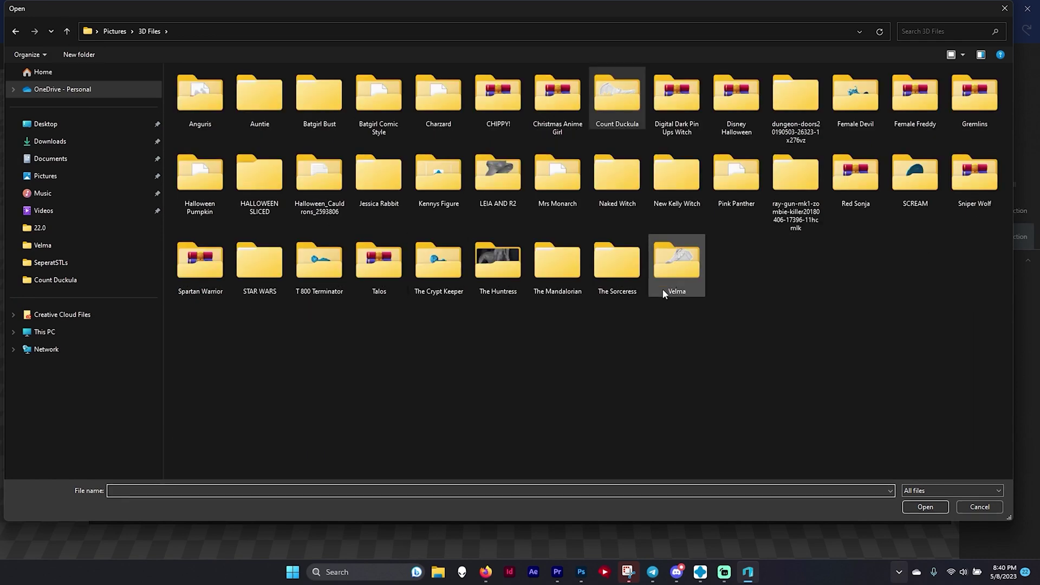
double_click(675, 268)
left_click_drag(681, 184, 807, 97)
left_click(915, 506)
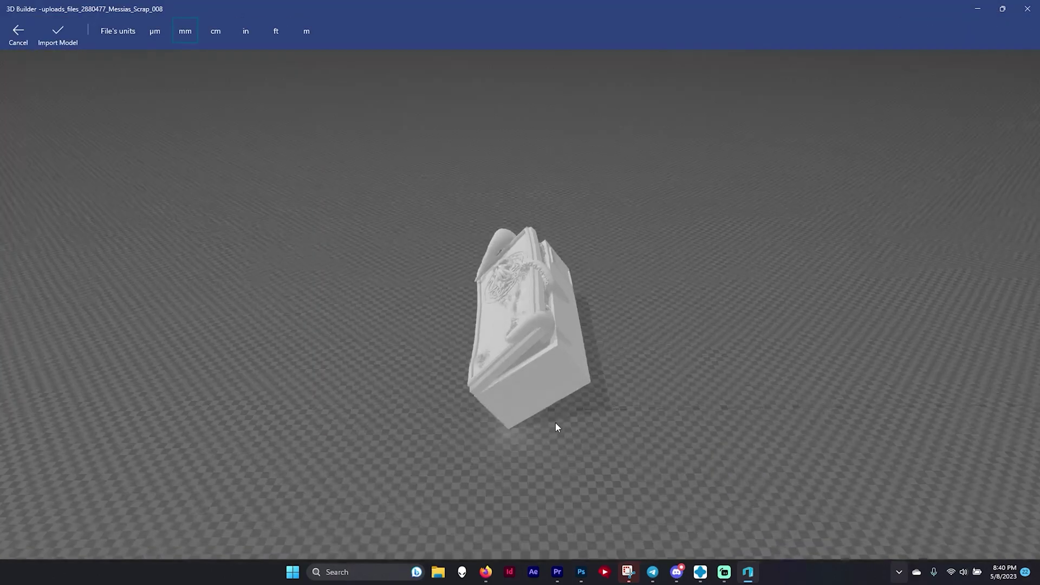
Step: Import the three chest parts in millimetres and repair the invalidly defined objects
left_click_drag(523, 378, 723, 367)
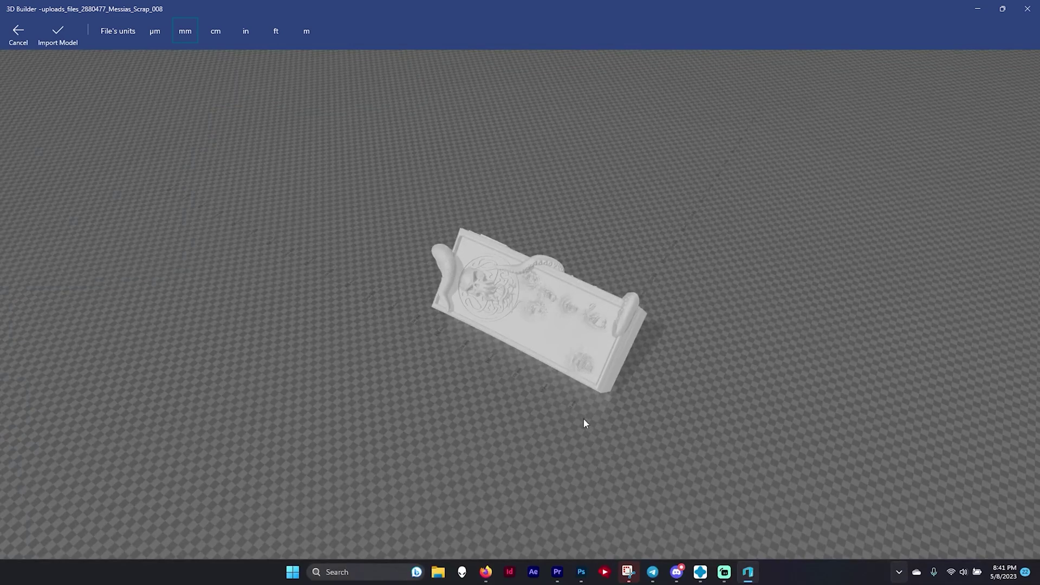
left_click(56, 43)
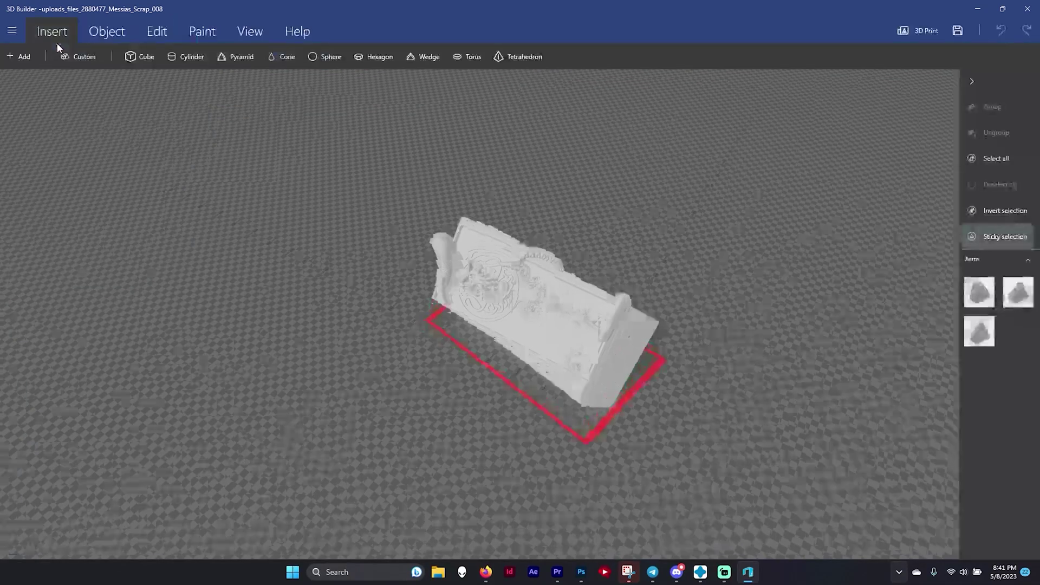
left_click(902, 525)
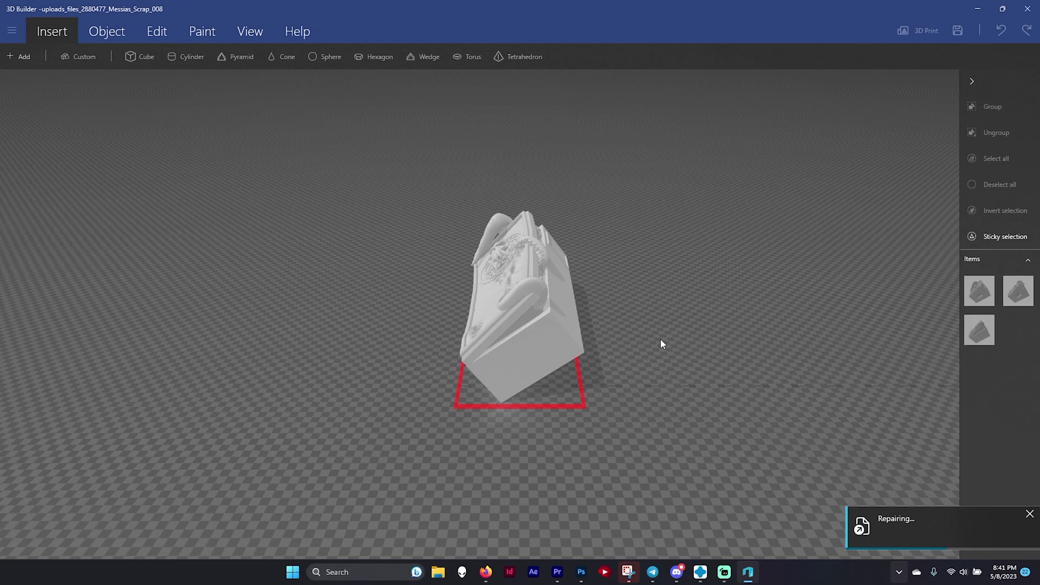
scroll(618, 307, "up", 5)
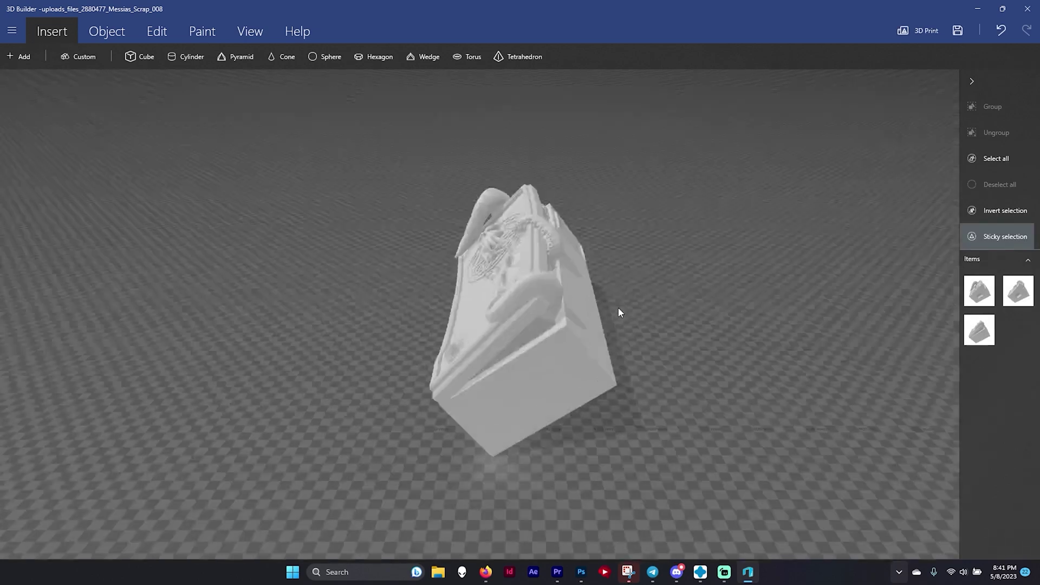
Step: Select all three chest parts and group them into a single item
left_click(973, 161)
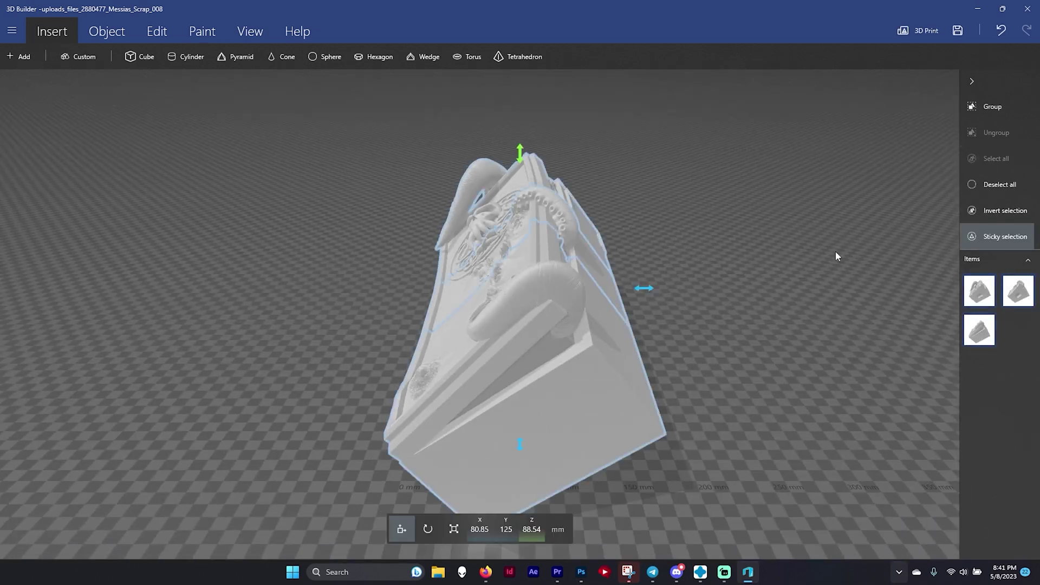
right_click_drag(657, 339, 523, 373)
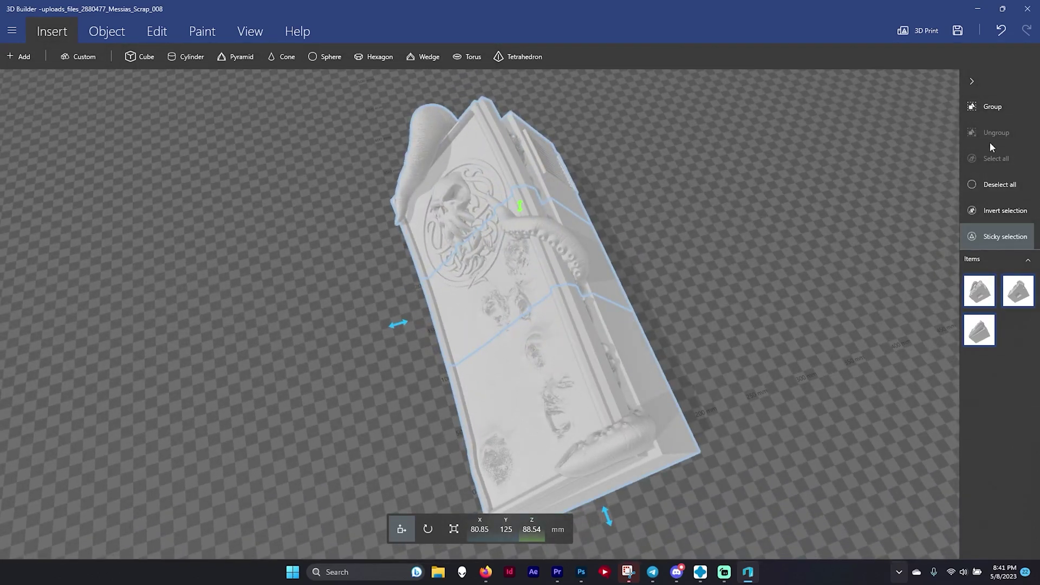
left_click(992, 106)
Step: Examine the grouped chest's carved top, emblem and tentacles for seams and flaws, up close and from several angles
right_click_drag(659, 285, 797, 248)
scroll(596, 392, "up", 5)
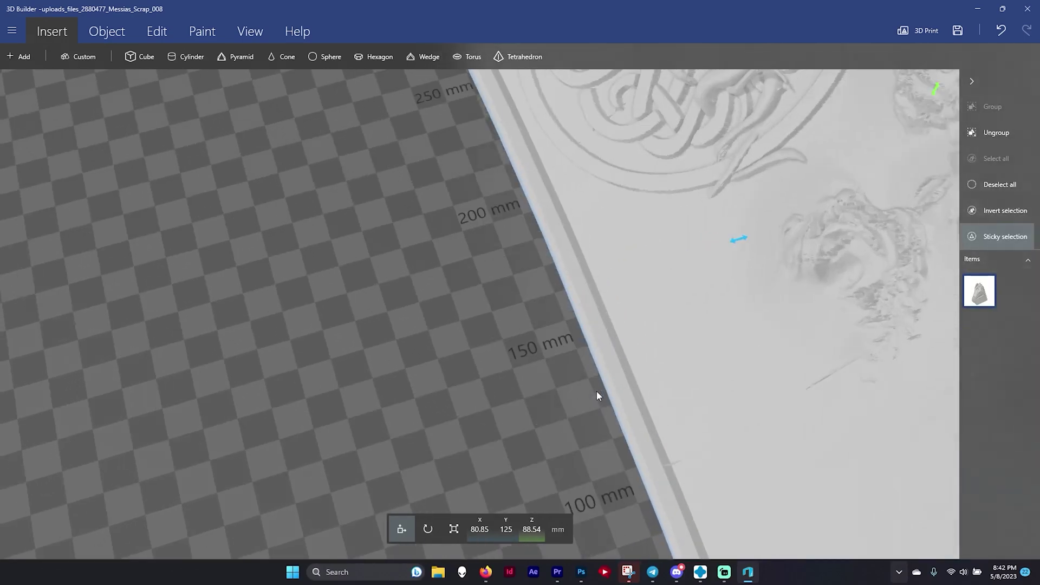
left_click_drag(597, 391, 525, 371)
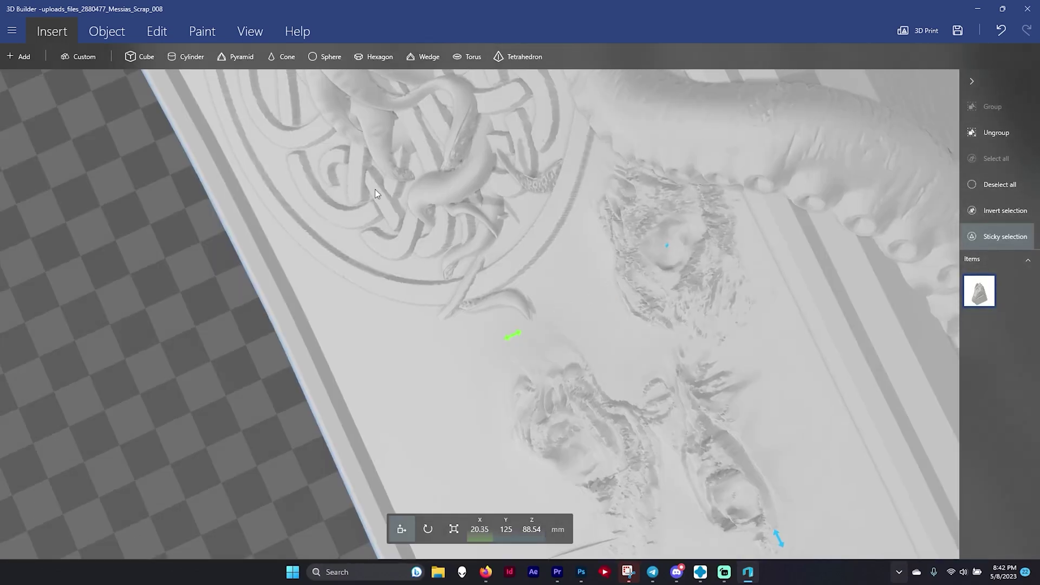
right_click_drag(537, 399, 783, 187)
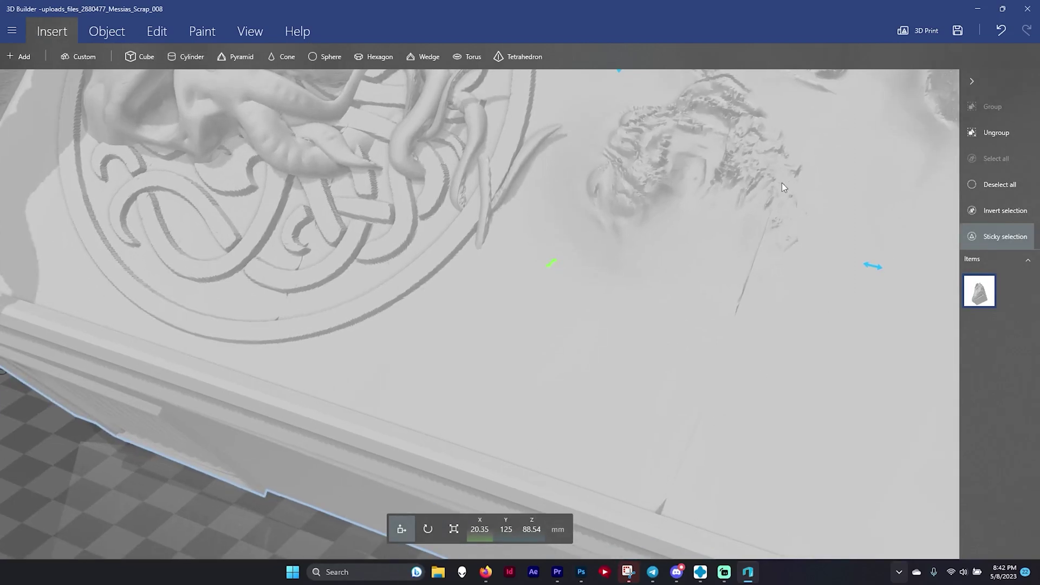
middle_click_drag(725, 362, 378, 330)
right_click_drag(378, 330, 224, 318)
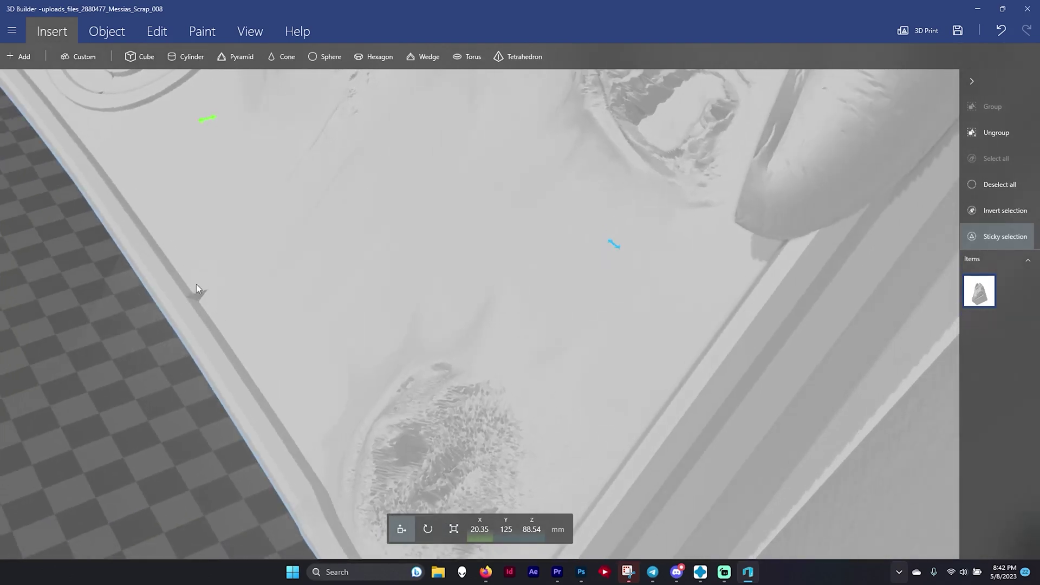
scroll(383, 283, "down", 5)
left_click_drag(383, 284, 556, 101)
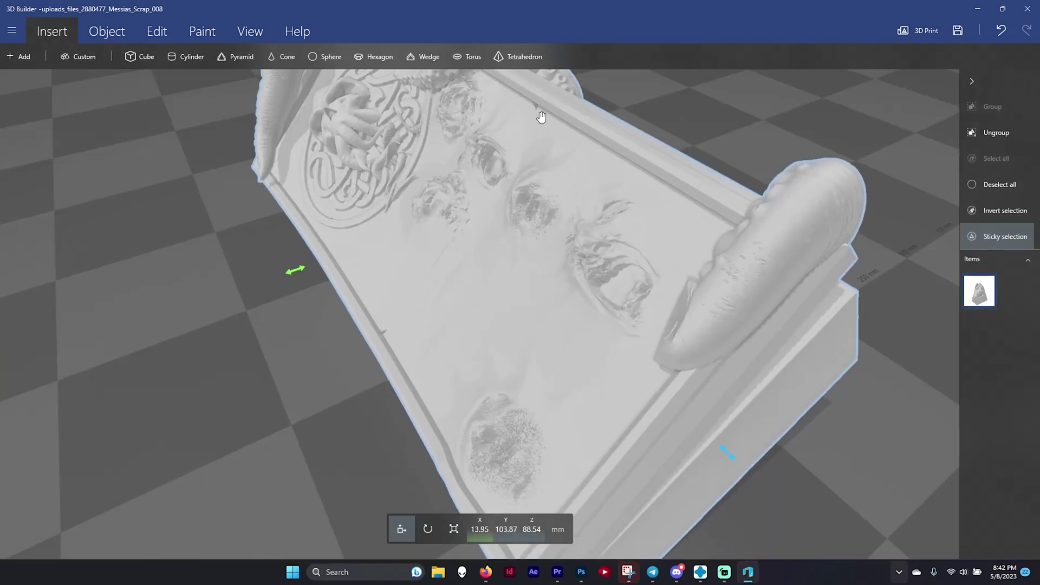
right_click_drag(541, 117, 557, 92)
scroll(570, 246, "down", 3)
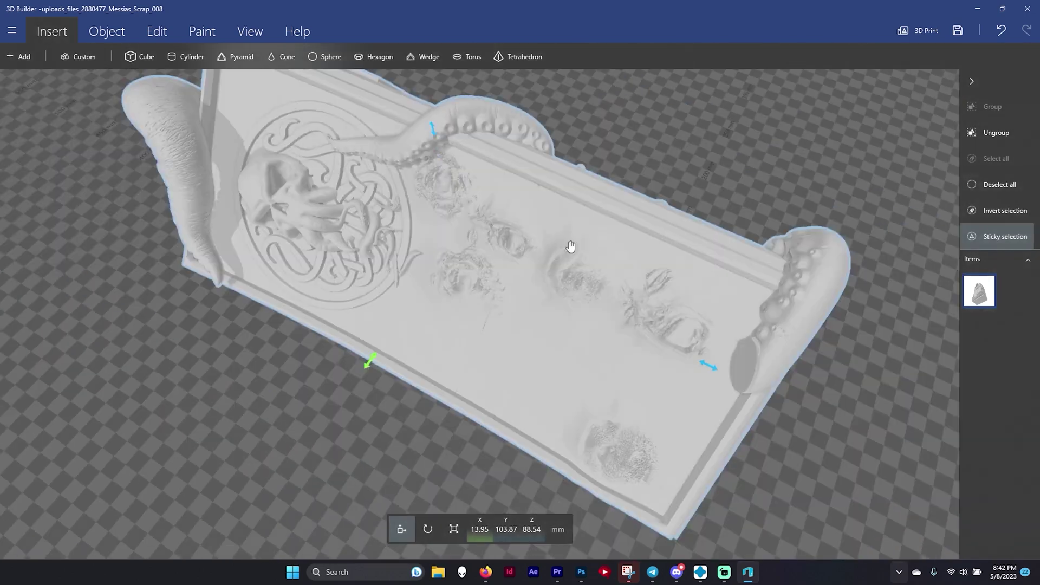
scroll(594, 248, "down", 3)
right_click_drag(594, 248, 526, 347)
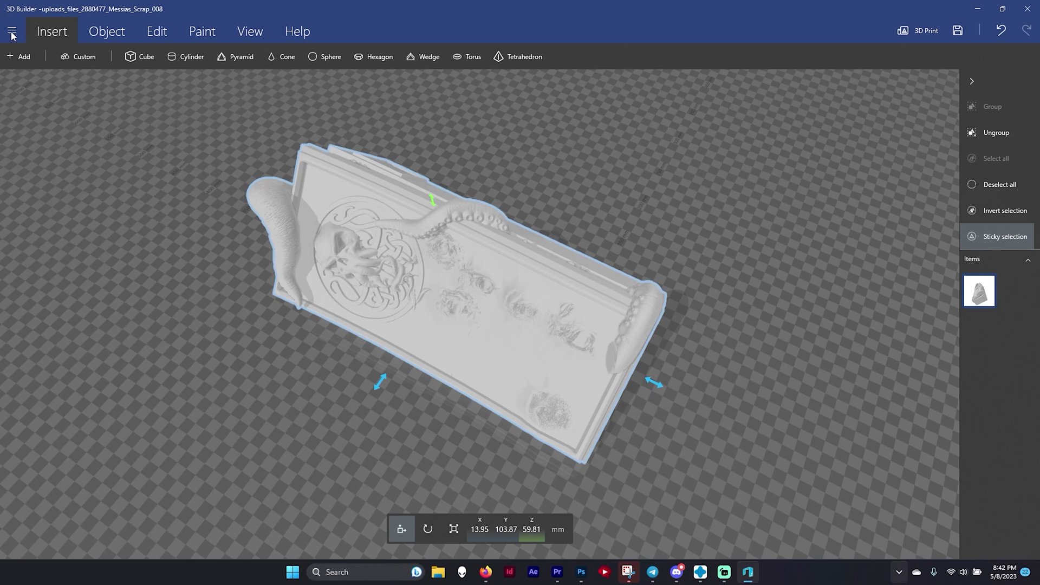
Step: Save the grouped chest as a new file in STL format named chest001 in the Velma folder
left_click(12, 34)
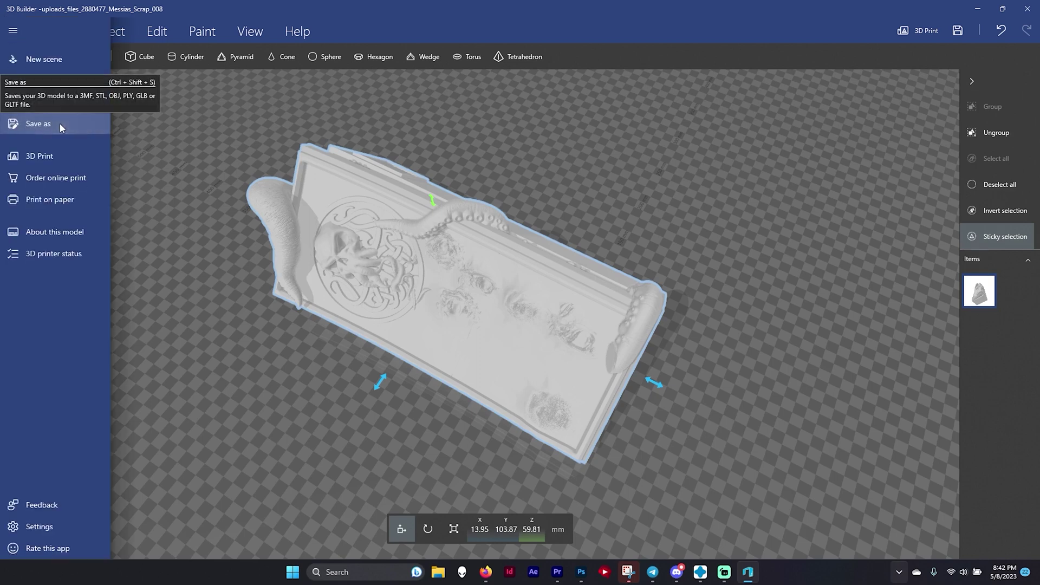
left_click(60, 124)
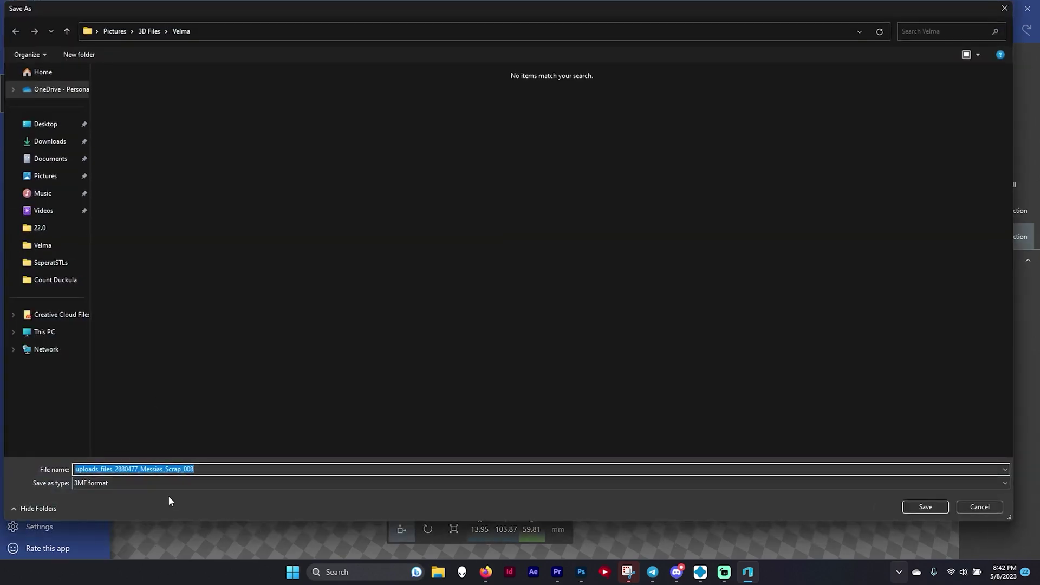
left_click(145, 483)
left_click(119, 499)
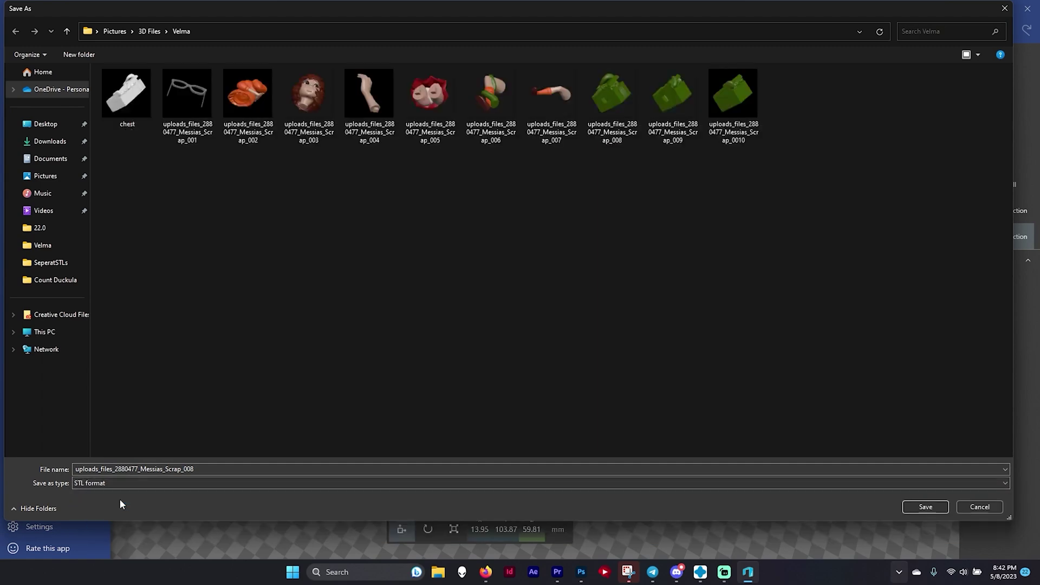
double_click(223, 466)
type("c")
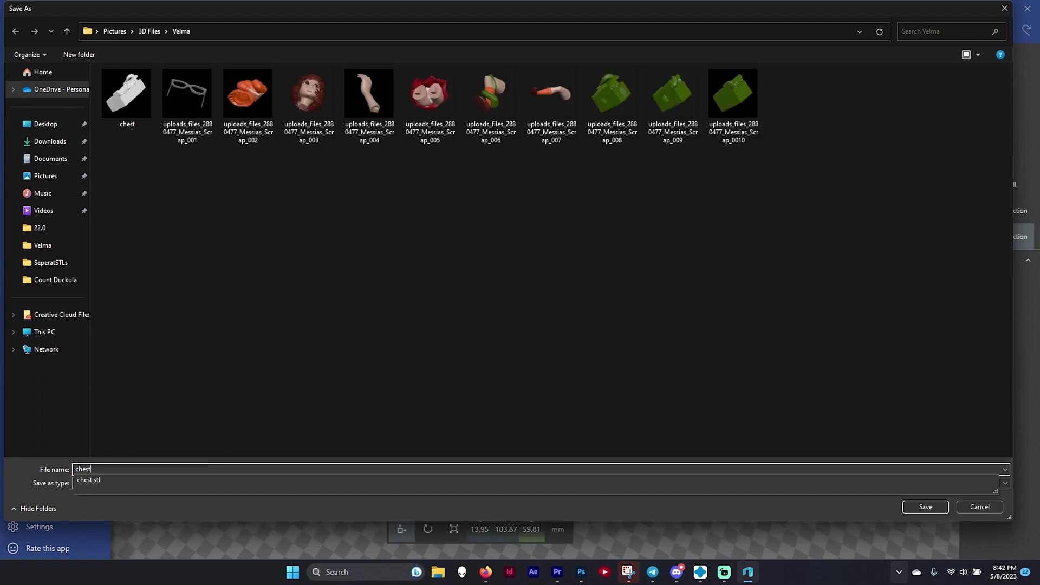
type("hest")
key("Return")
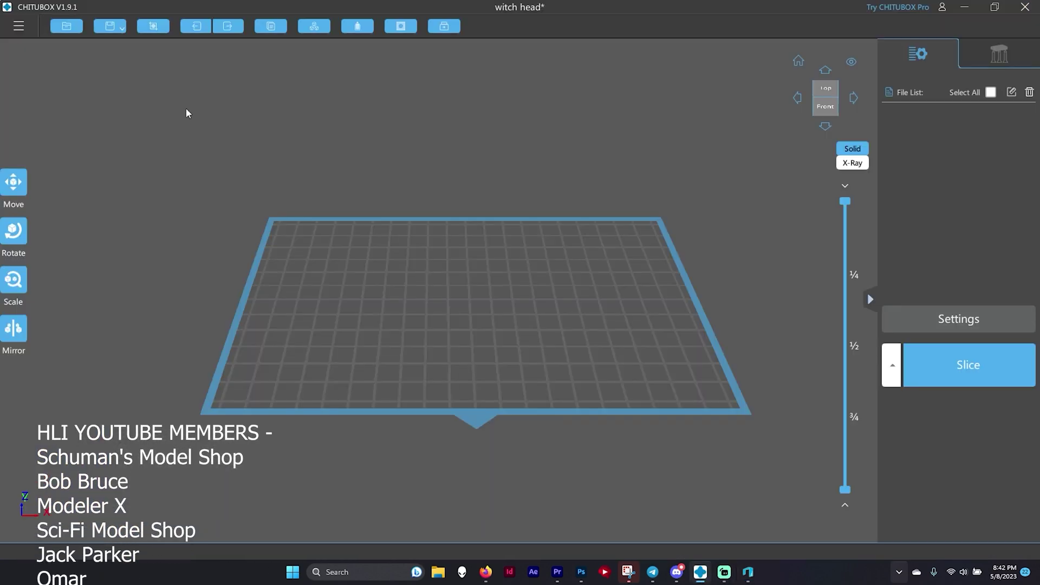
Step: Switch to CHITUBOX and open chest001 from the Velma folder
left_click(42, 22)
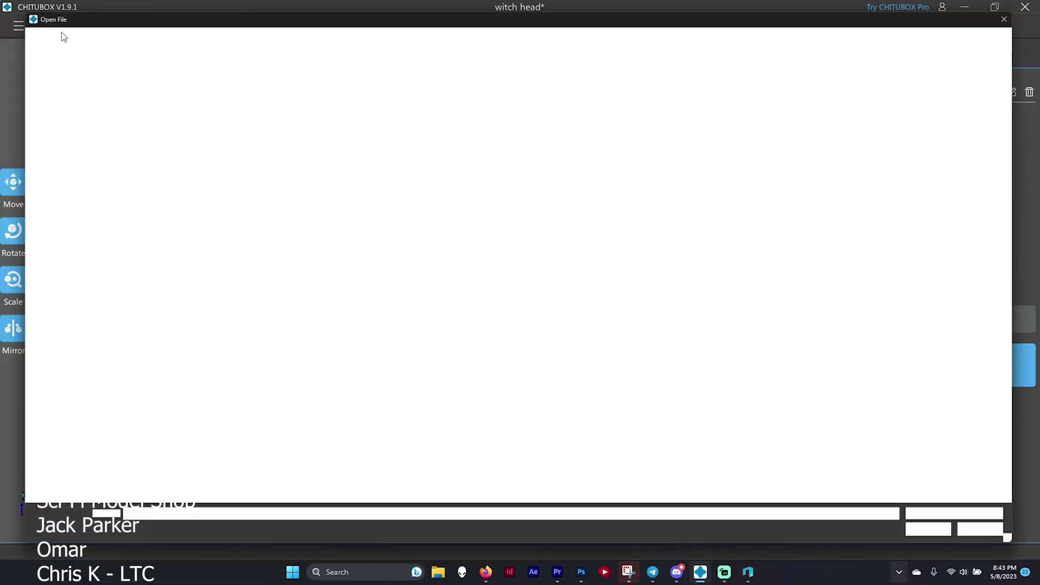
left_click(43, 245)
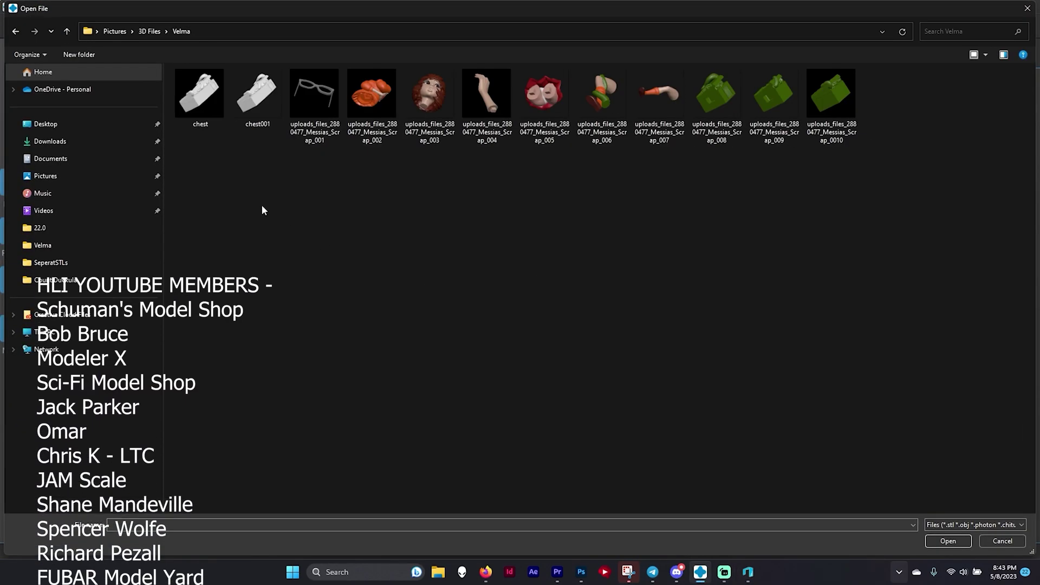
double_click(257, 97)
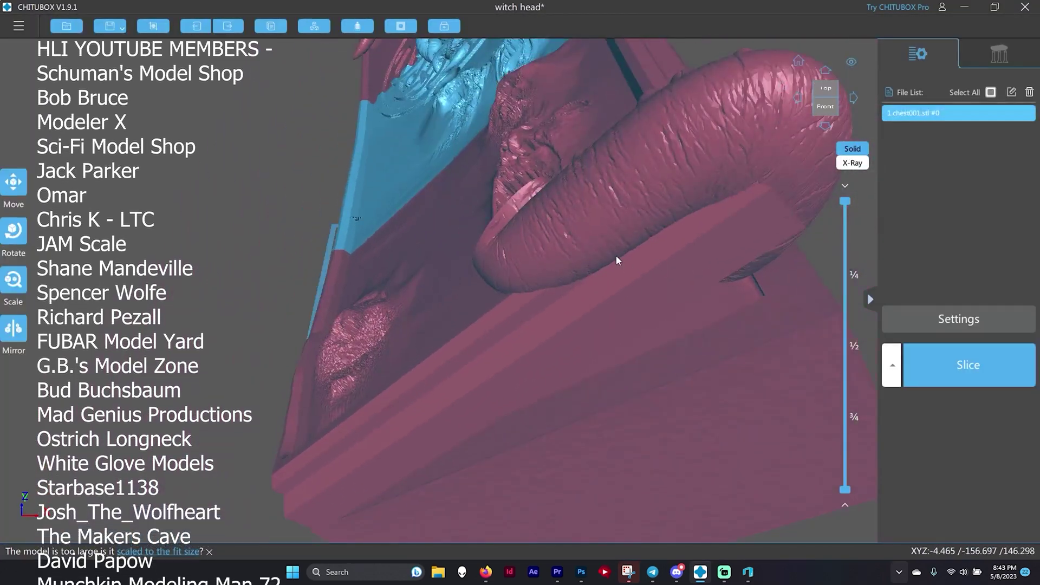
Step: Scale the chest model down to 60%
scroll(616, 255, "down", 5)
left_click_drag(755, 265, 754, 300)
left_click(14, 279)
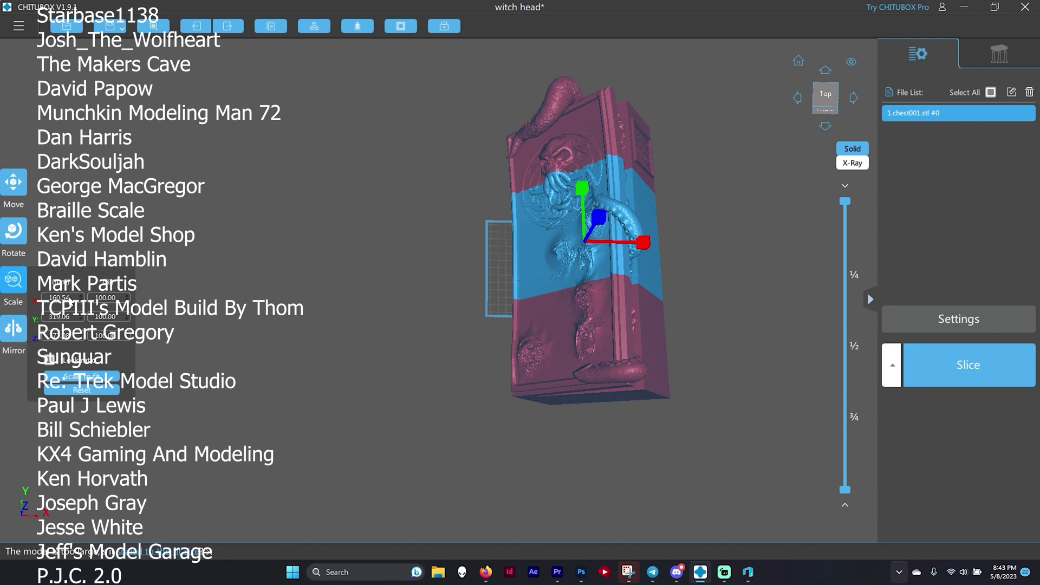
triple_click(106, 297)
type("60")
key("Return")
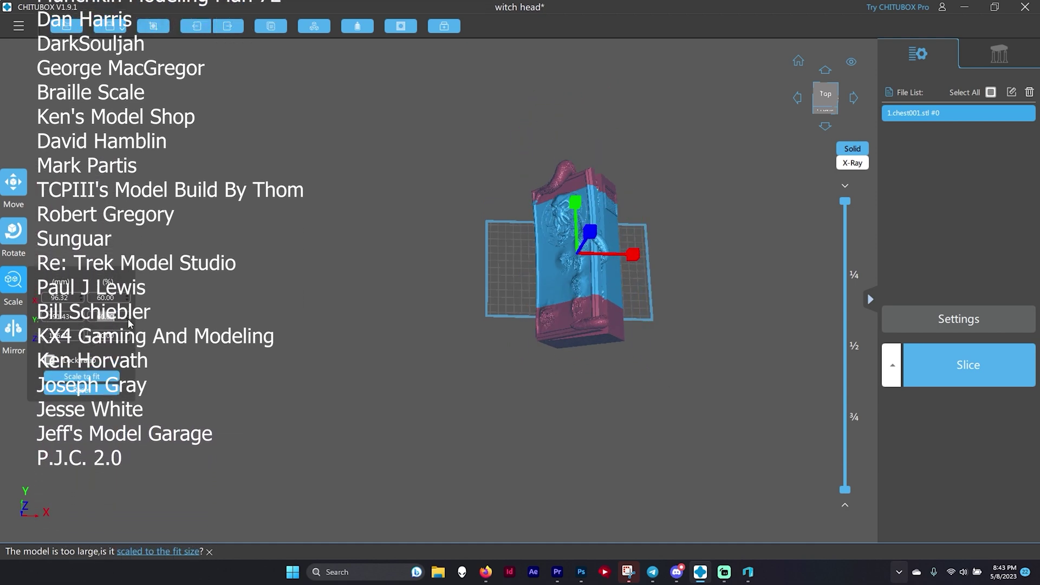
Step: Examine the carved surface and outer edge of the scaled chest for small cracks and seams between the joined parts
left_click_drag(595, 365, 613, 385)
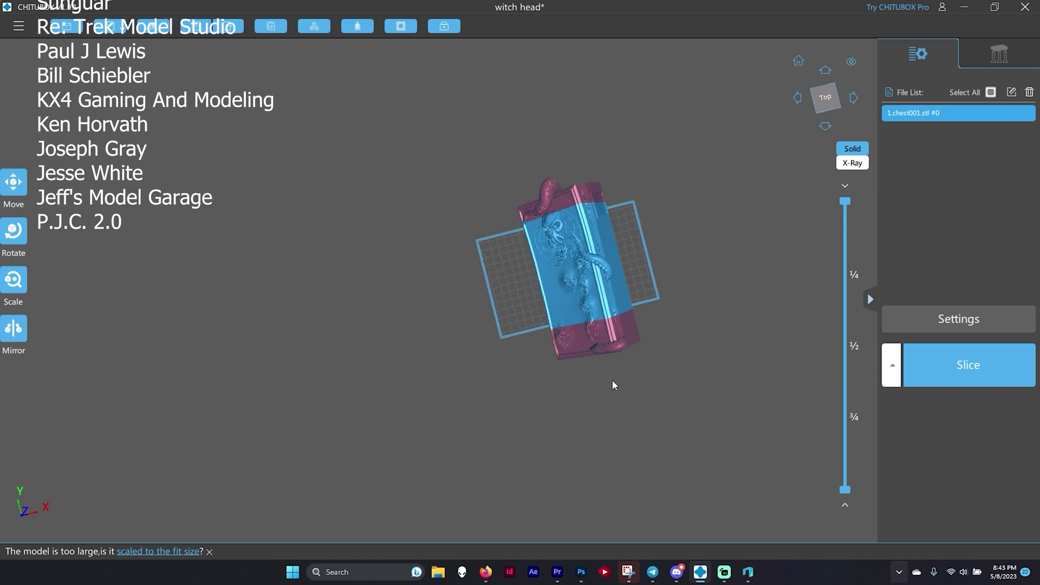
scroll(568, 321, "up", 10)
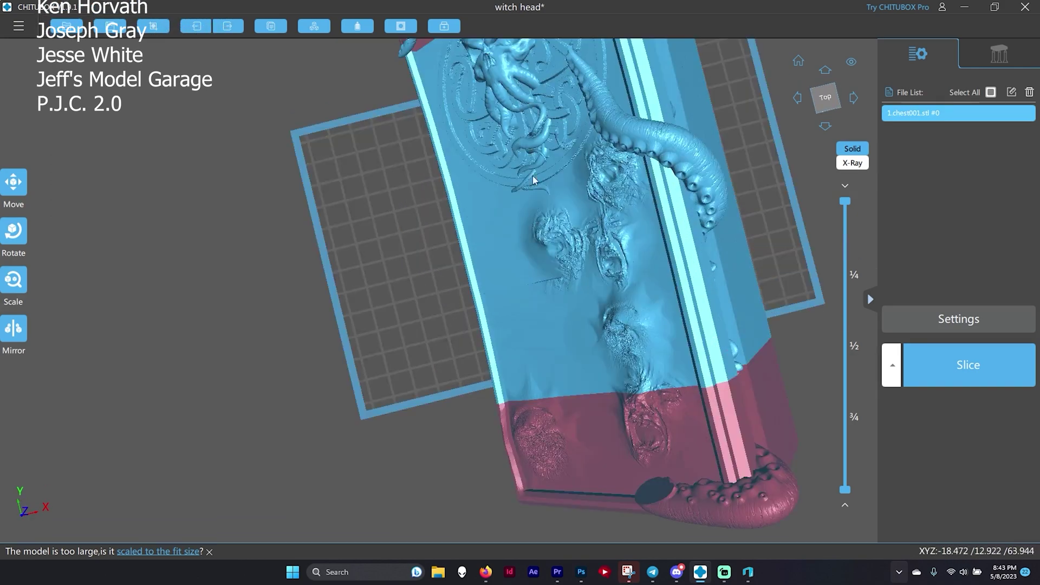
scroll(551, 332, "up", 10)
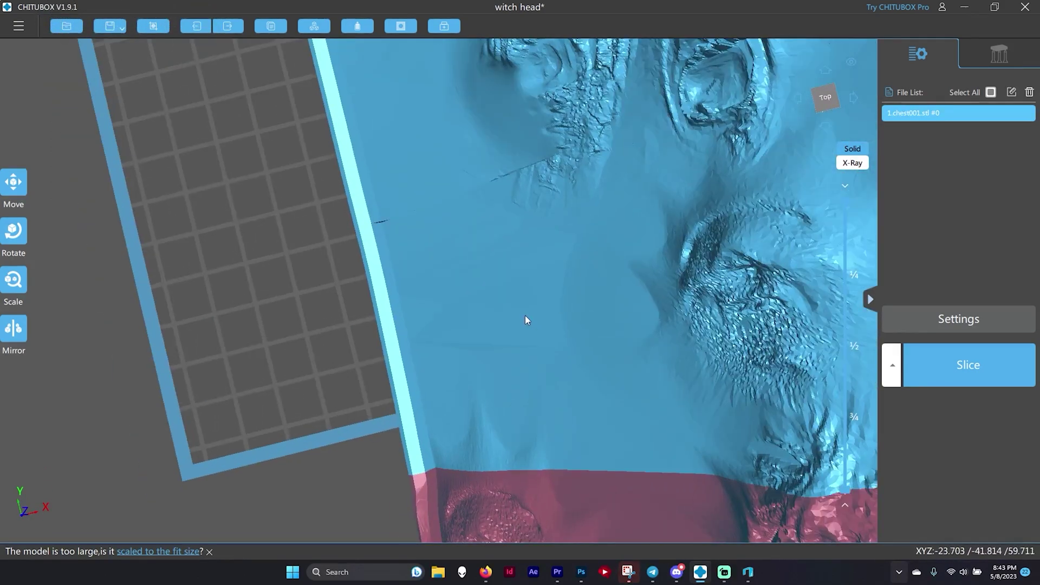
left_click_drag(524, 316, 632, 309)
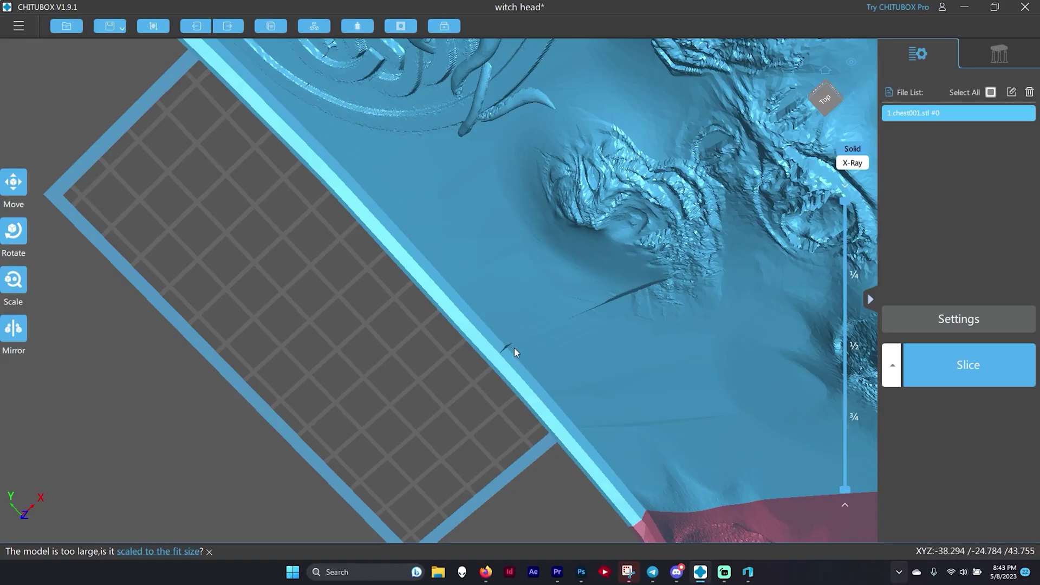
scroll(615, 347, "down", 5)
scroll(542, 346, "up", 4)
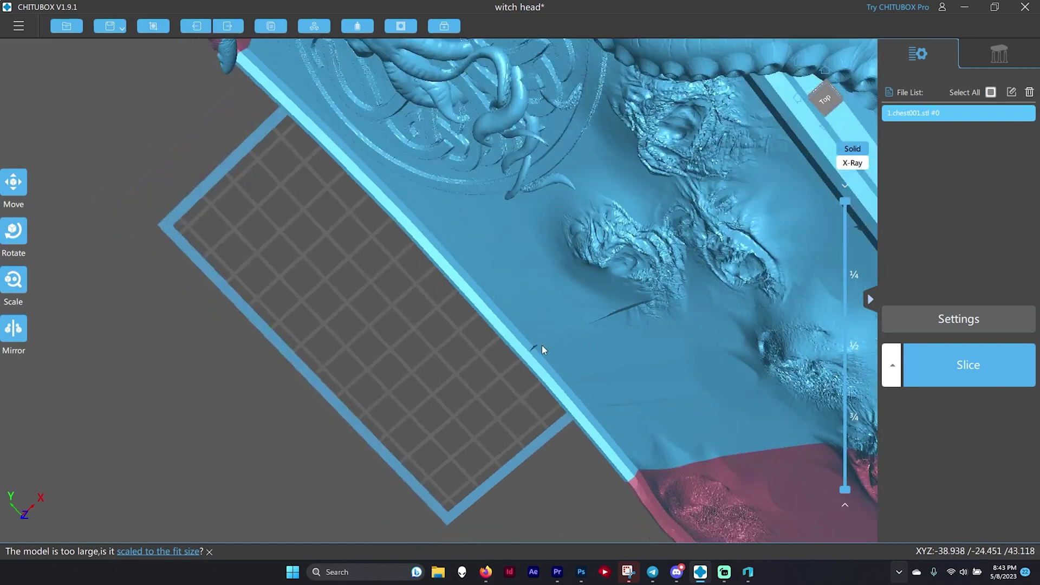
left_click_drag(661, 333, 629, 326)
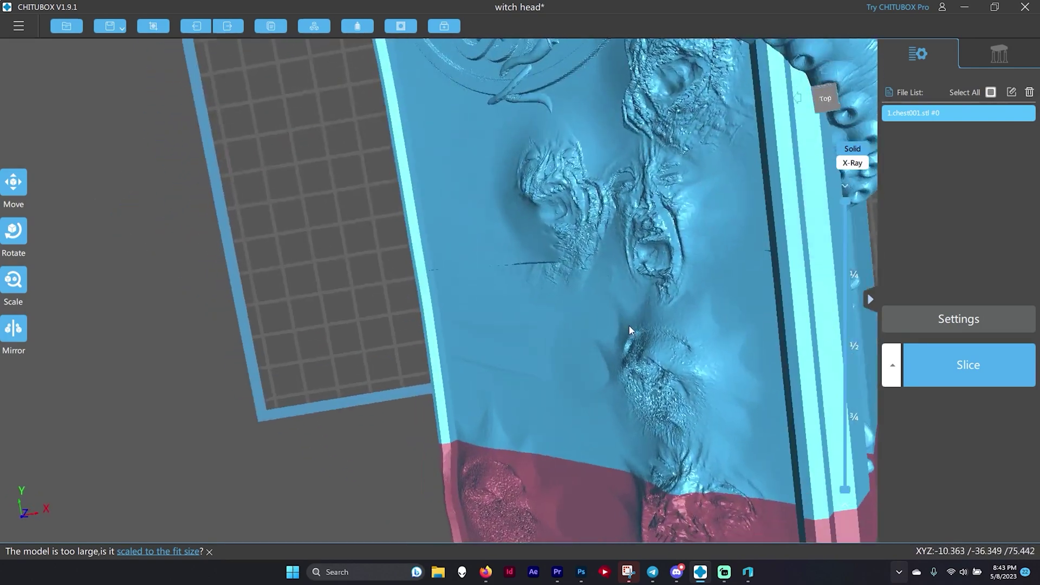
scroll(694, 339, "down", 4)
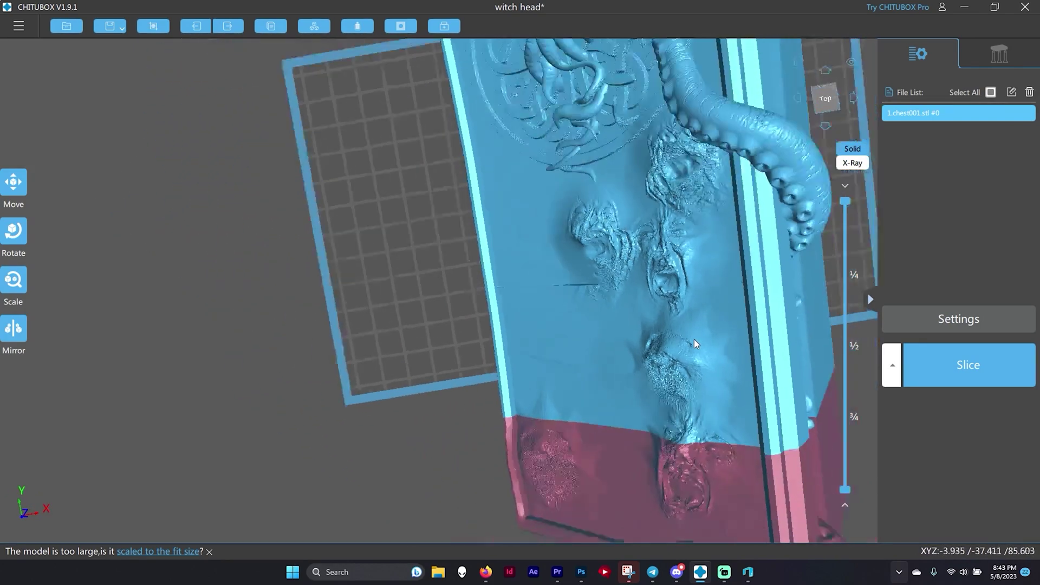